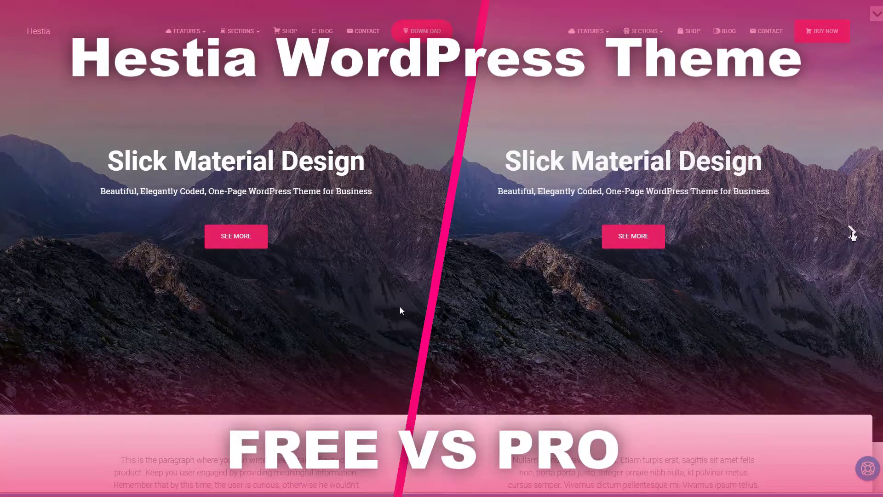
Advance the Pro demo slider and compare both demo homepages side by side, section by section
click(853, 235)
scroll(400, 310, down, 5)
scroll(400, 310, down, 1)
scroll(853, 235, down, 8)
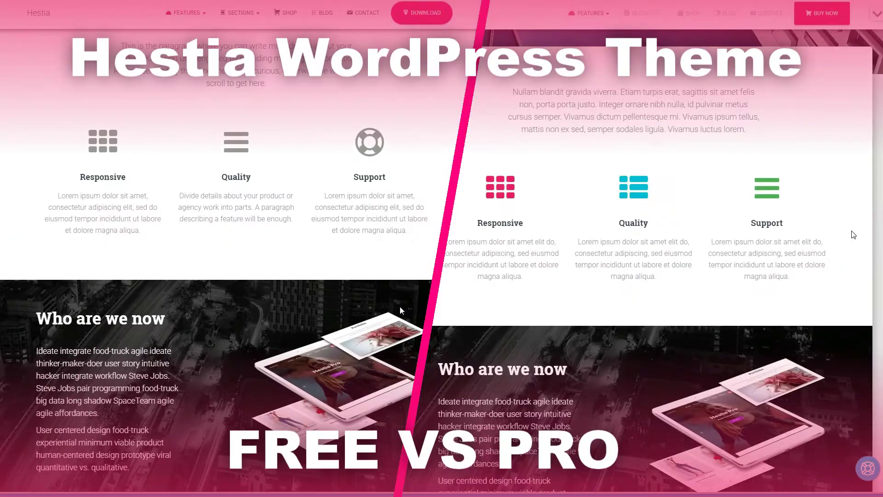
scroll(401, 311, down, 7)
scroll(852, 234, down, 10)
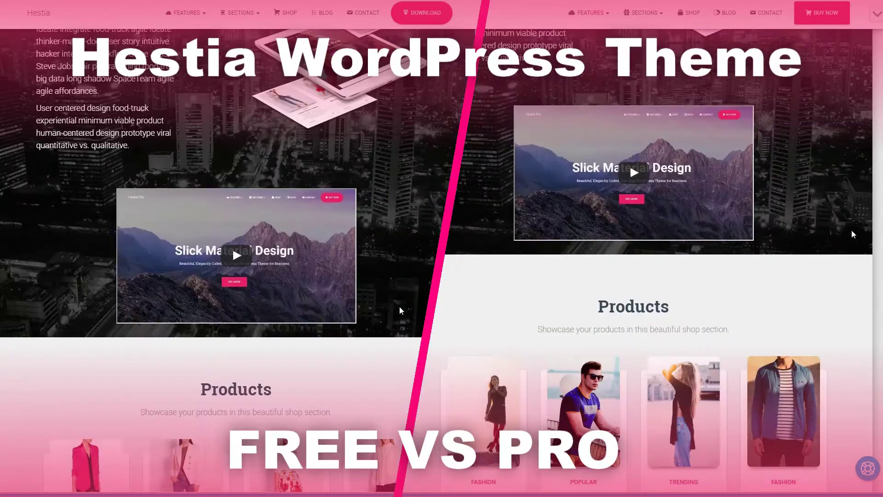
scroll(400, 310, down, 8)
scroll(852, 234, down, 10)
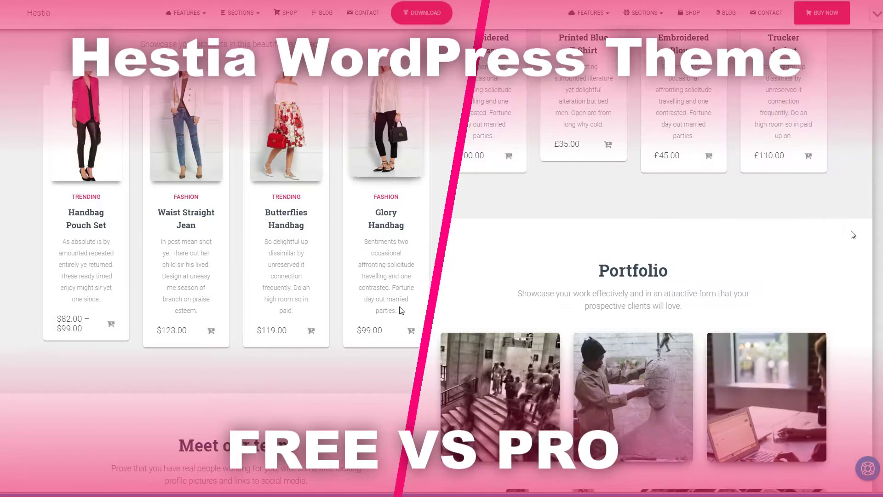
scroll(400, 311, down, 9)
scroll(852, 235, down, 5)
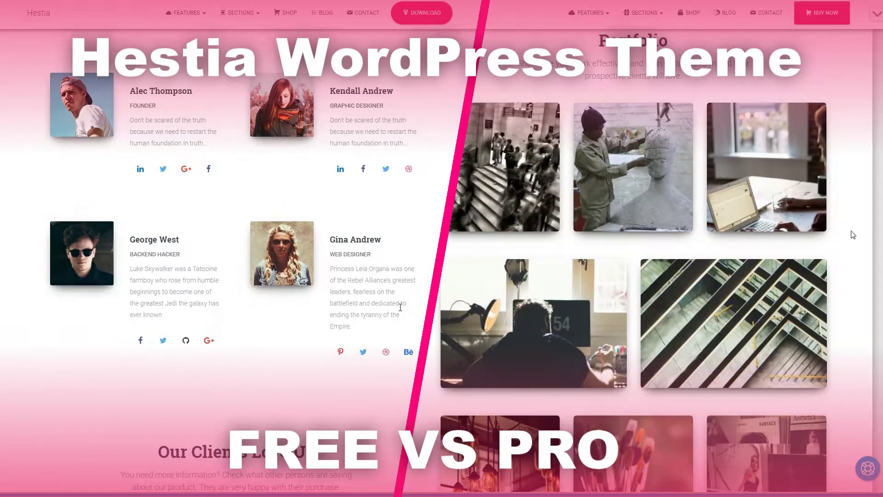
scroll(400, 307, down, 9)
scroll(852, 235, down, 10)
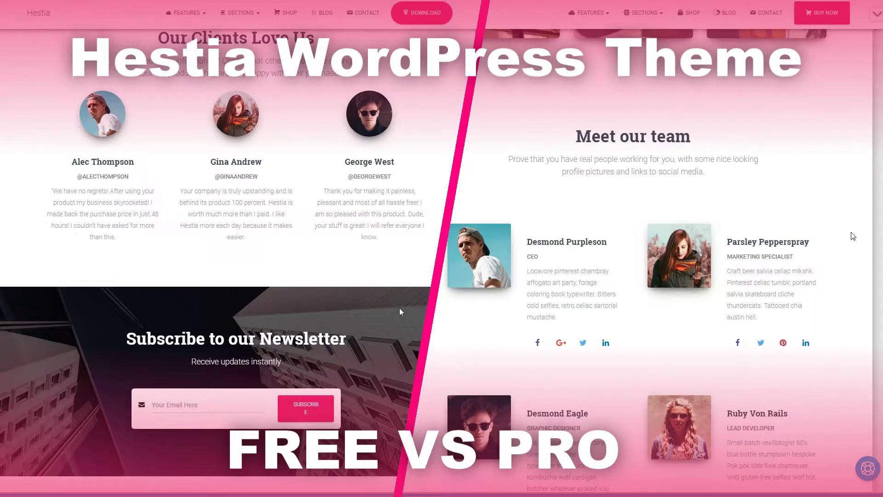
scroll(400, 312, down, 9)
scroll(852, 239, down, 8)
scroll(400, 312, down, 9)
scroll(853, 243, down, 8)
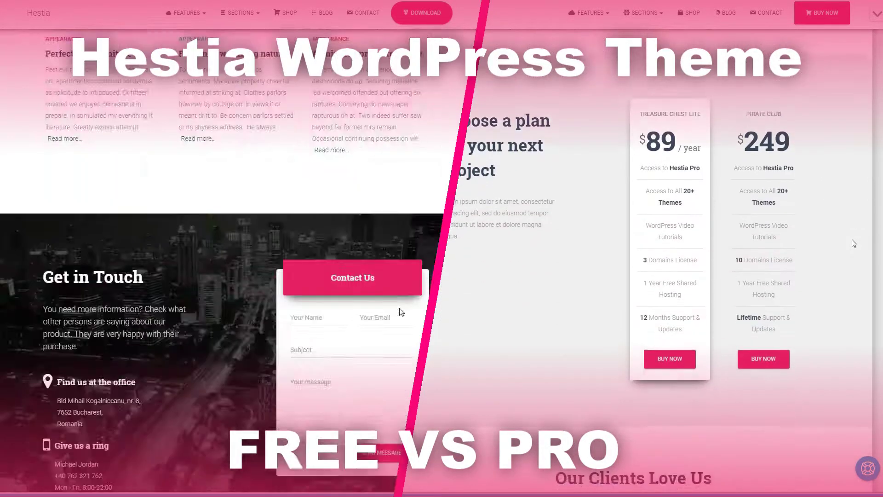
scroll(400, 312, up, 2)
scroll(400, 311, up, 1)
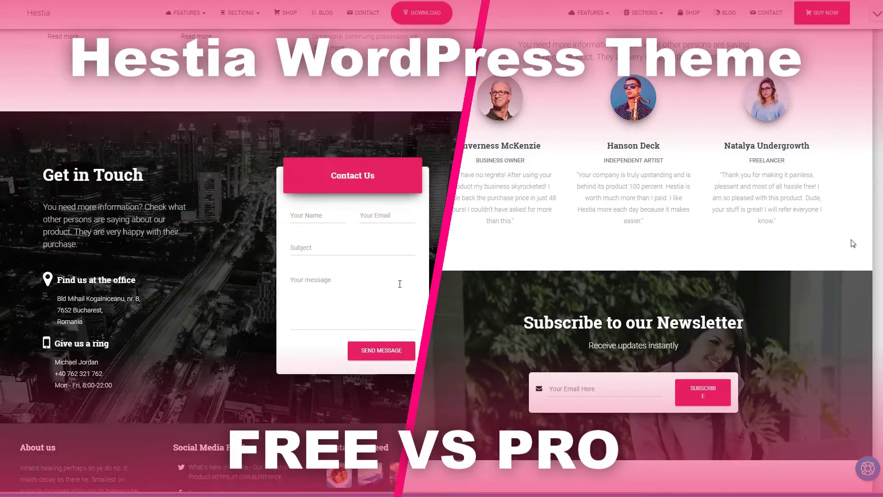
Open the Blog page on both the free and Pro demos and scroll through them
scroll(852, 244, down, 10)
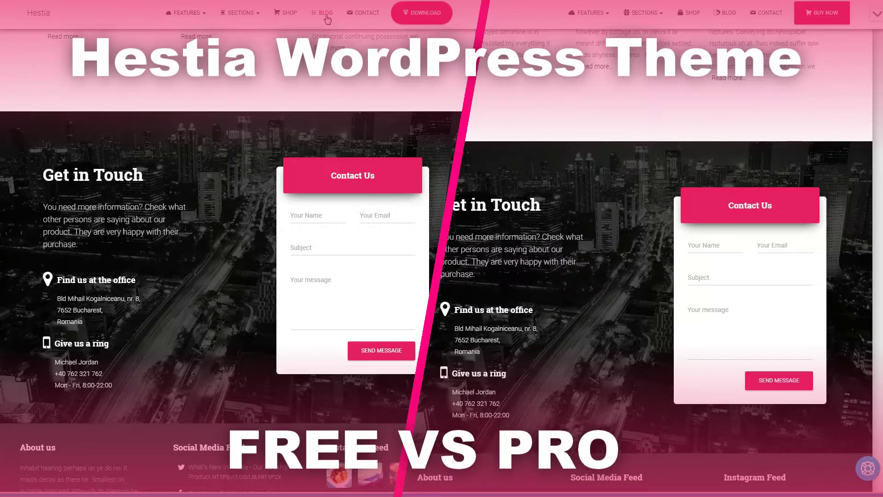
click(326, 15)
click(729, 12)
scroll(230, 253, down, 5)
scroll(852, 244, down, 7)
scroll(230, 253, down, 5)
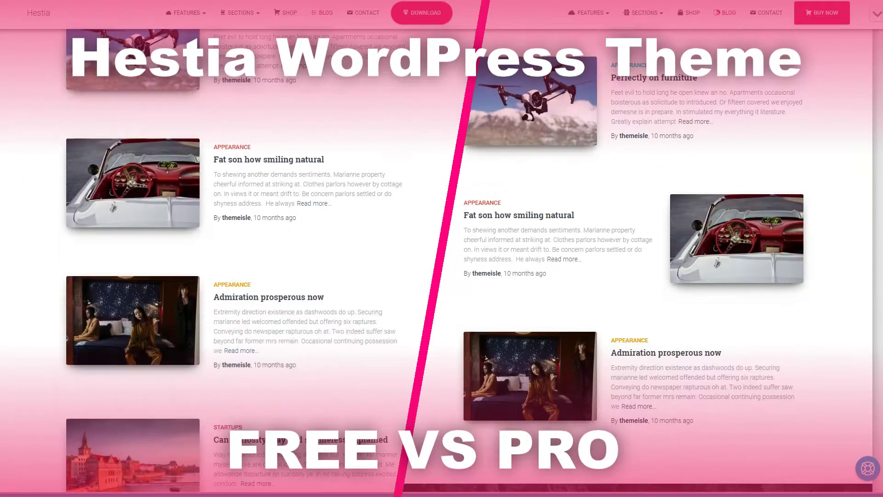
scroll(207, 253, down, 5)
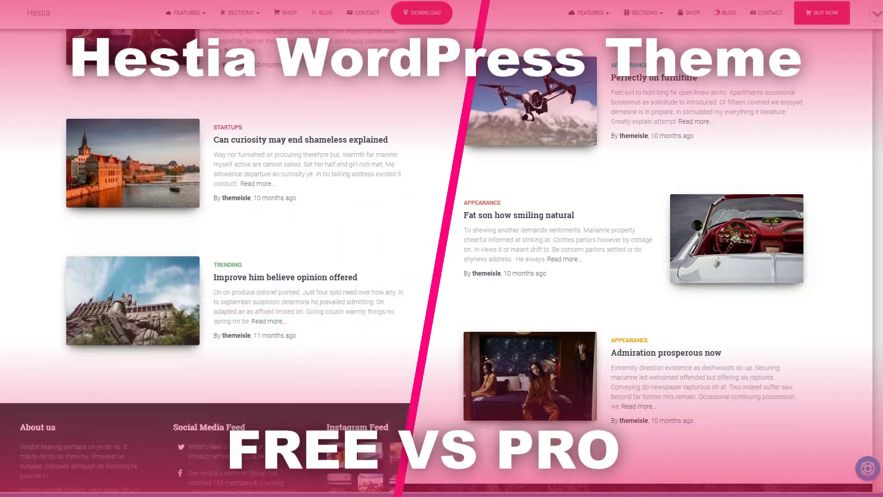
scroll(644, 253, down, 8)
scroll(216, 253, down, 1)
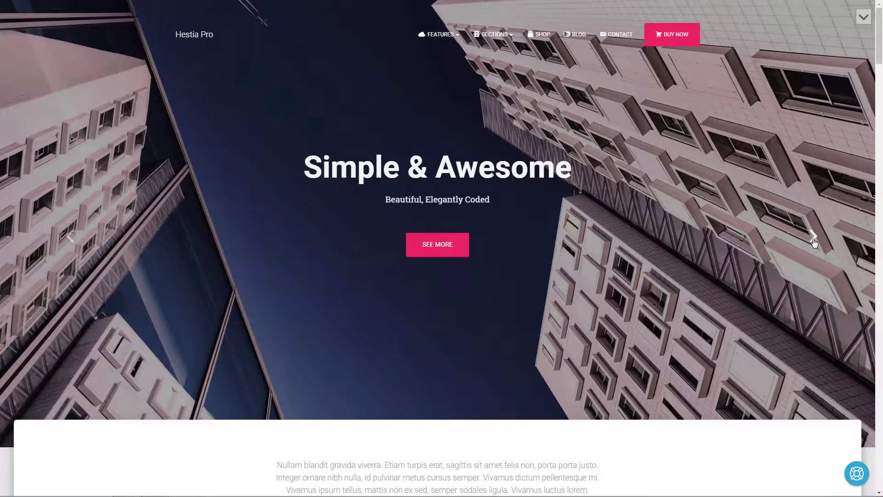
Change the Pro hero slide, jump to Price via the SECTIONS menu, then scroll up to Portfolio
click(813, 237)
mouse_move(486, 44)
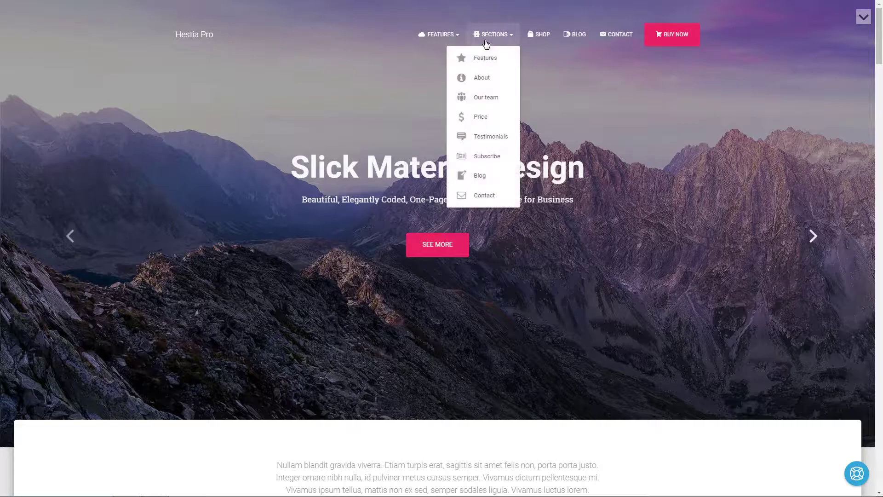
click(496, 119)
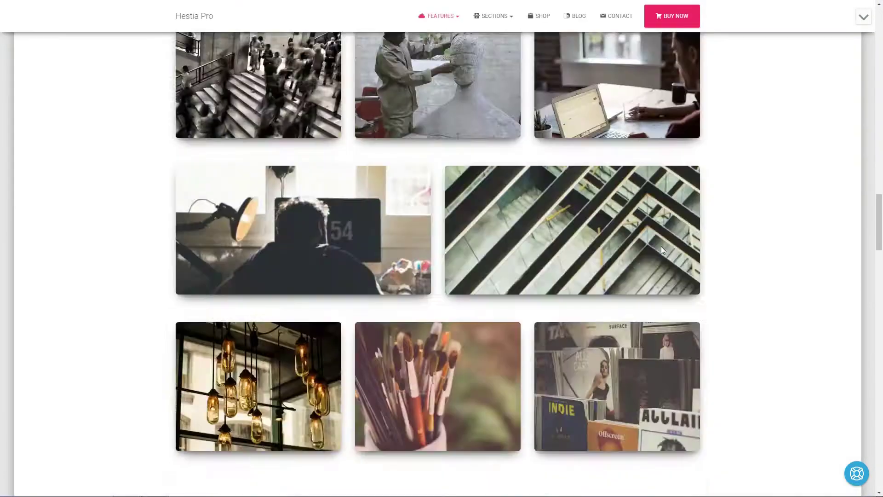
scroll(661, 249, up, 10)
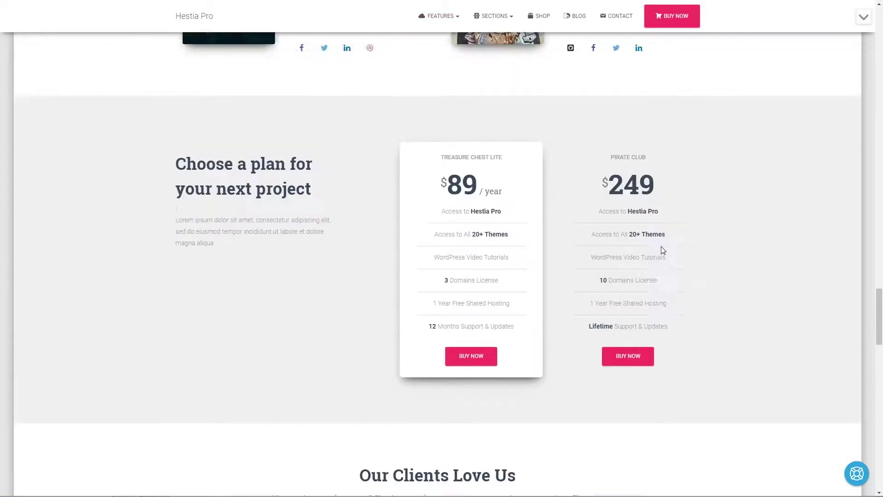
scroll(661, 249, up, 6)
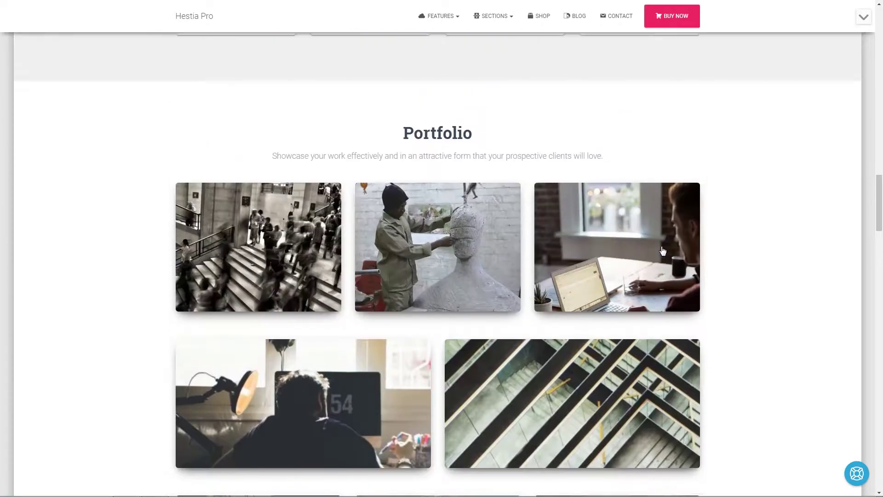
scroll(616, 243, down, 3)
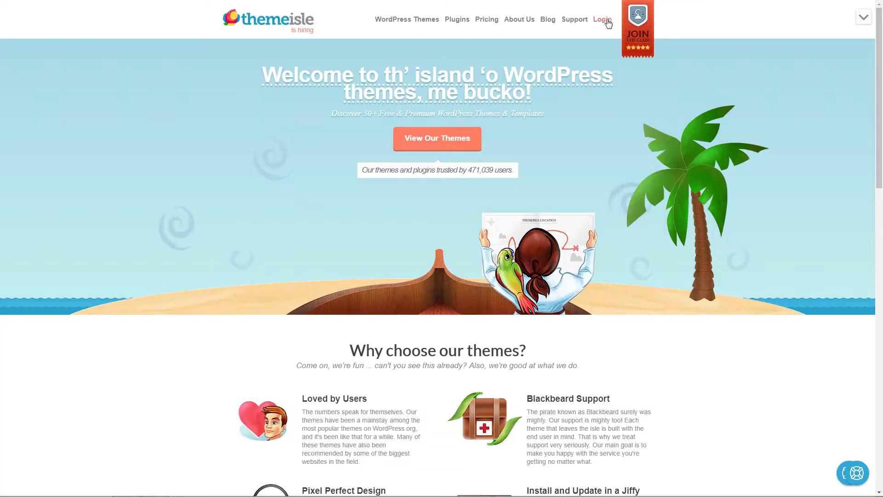
Sign in to the ThemeIsle account and filter the purchases list by 'hestia'
click(607, 21)
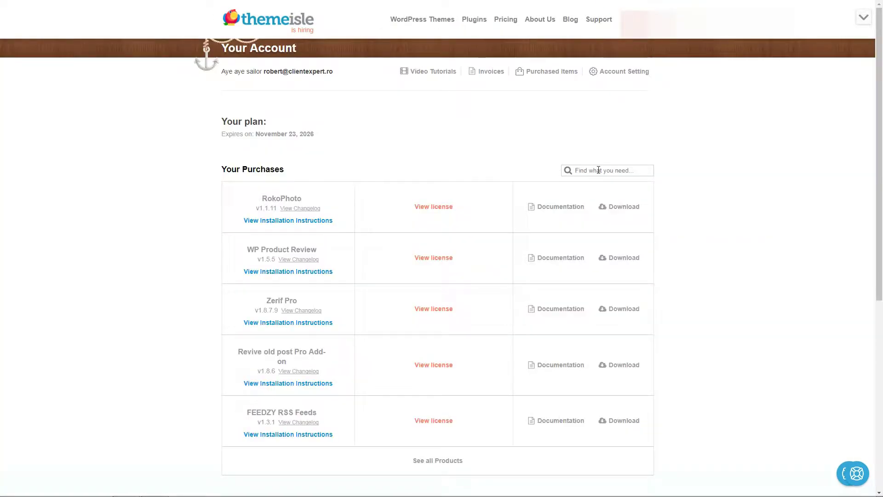
click(586, 170)
text(hestia)
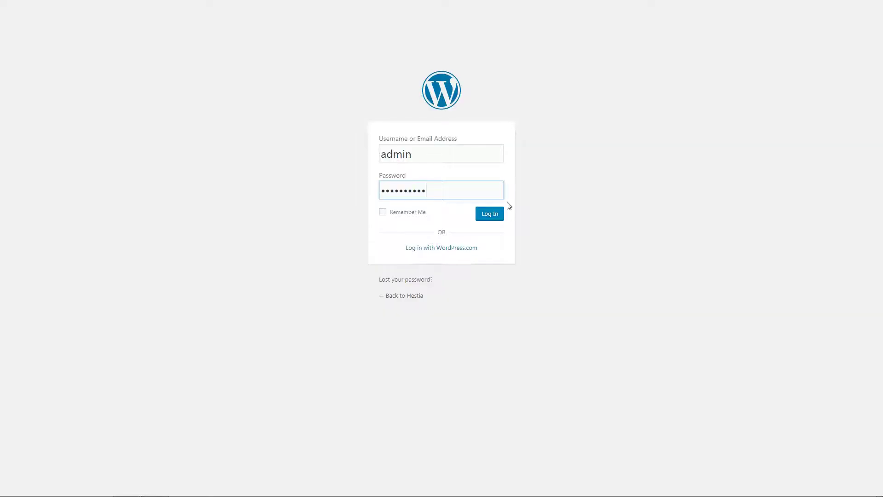
Log in to WordPress and upload and install hestia-pro.zip through Themes > Add New > Upload Theme
click(504, 215)
mouse_move(47, 205)
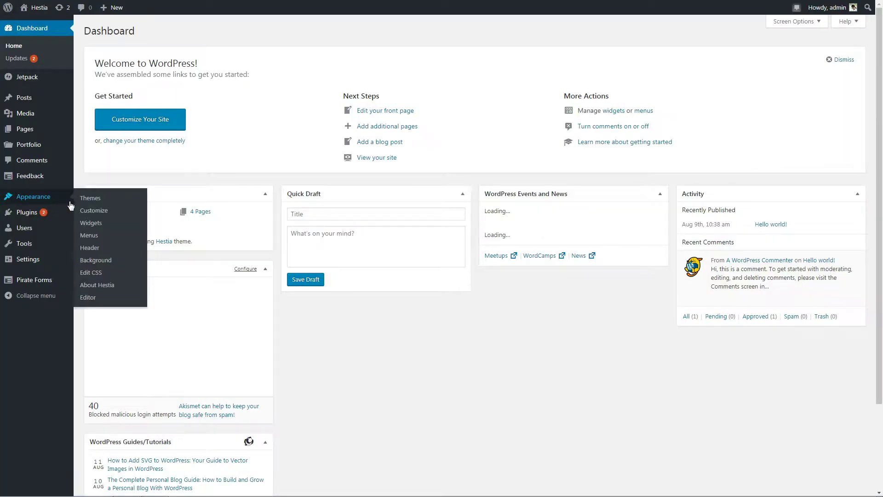
click(90, 198)
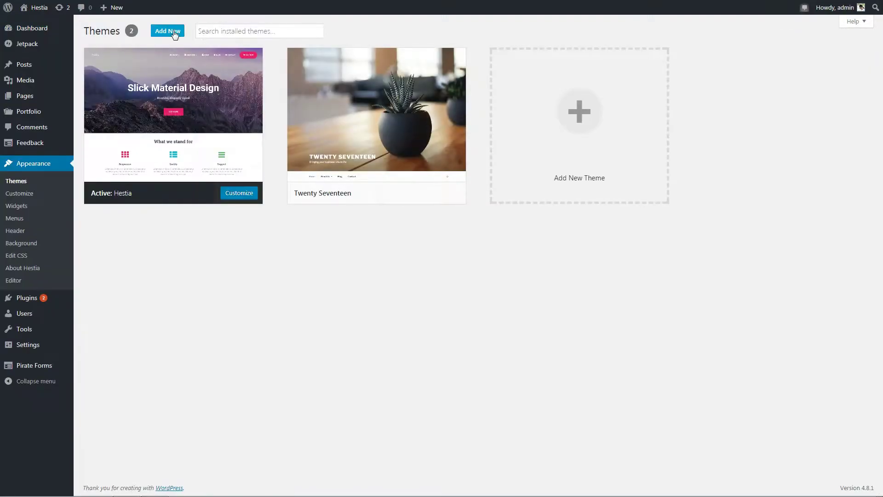
click(168, 30)
click(170, 31)
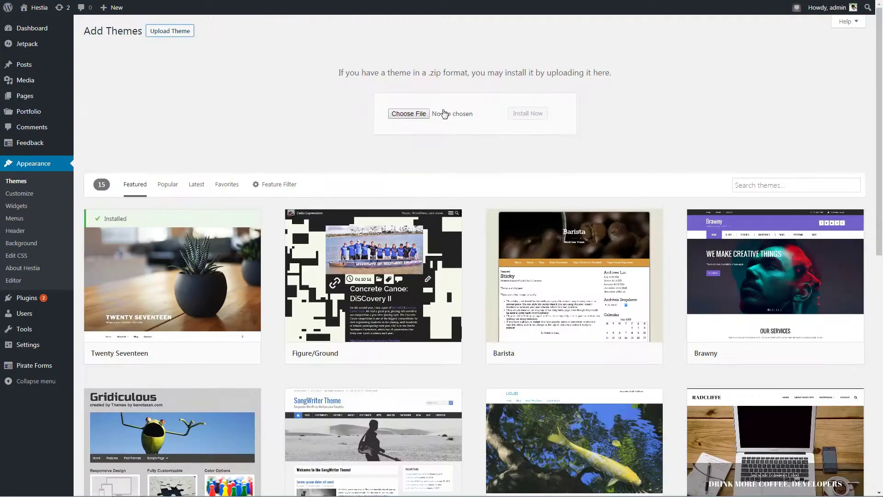
click(408, 113)
click(327, 242)
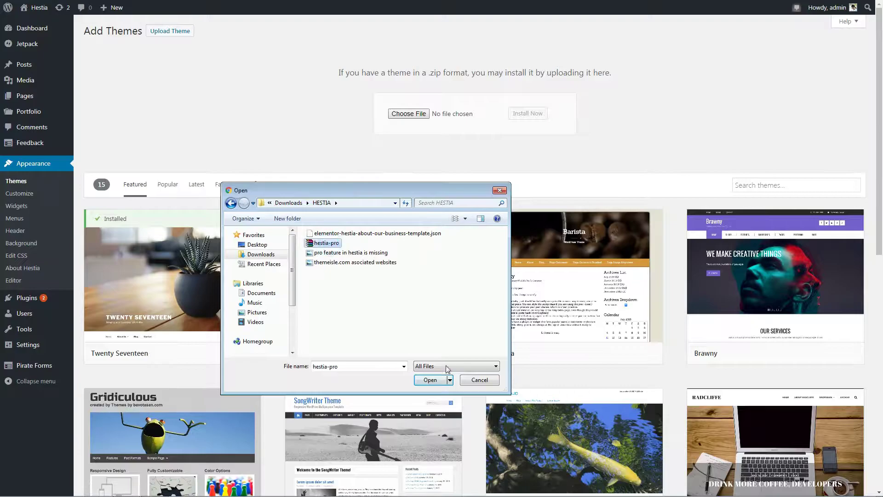
click(431, 380)
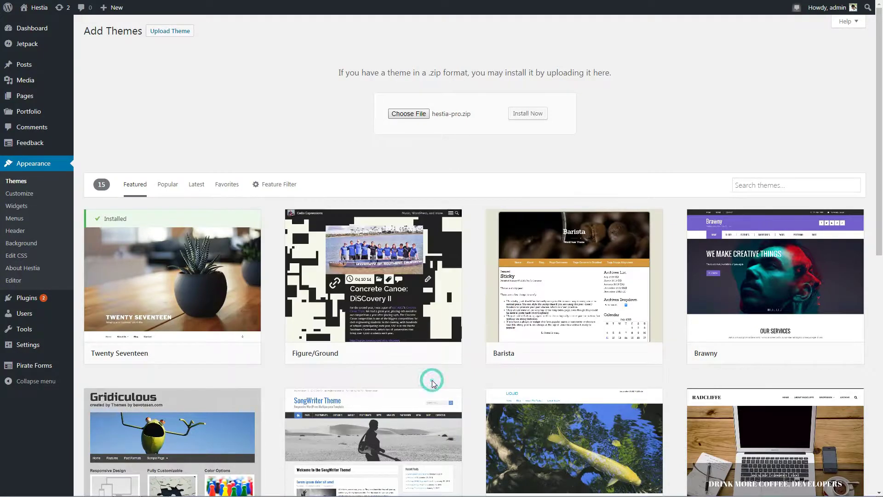
click(518, 114)
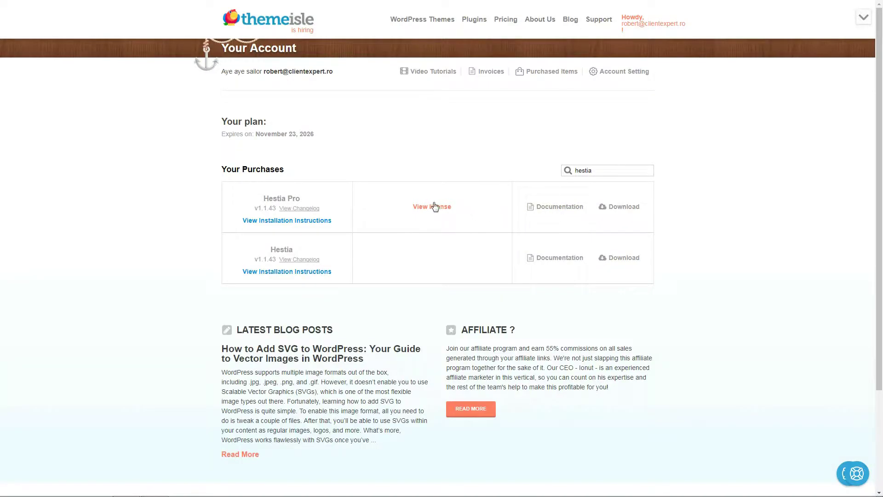
Reveal the Hestia Pro license key and select it for copying
click(431, 207)
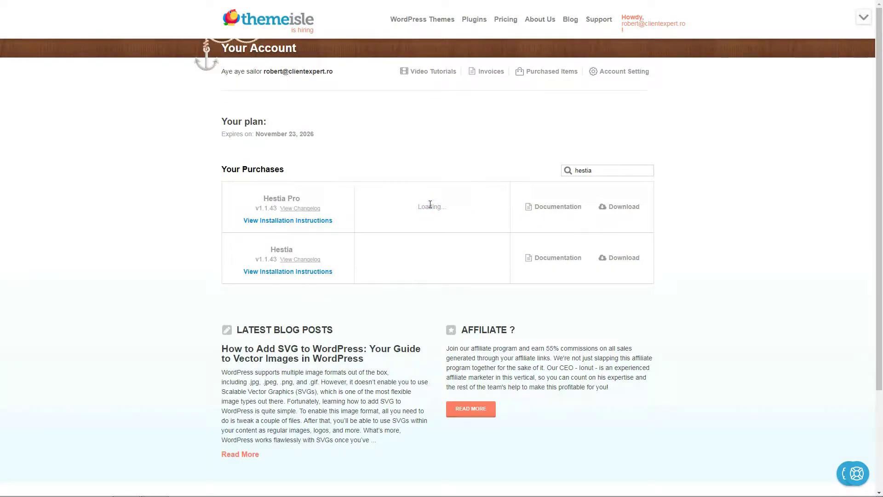
drag(350, 193, 456, 192)
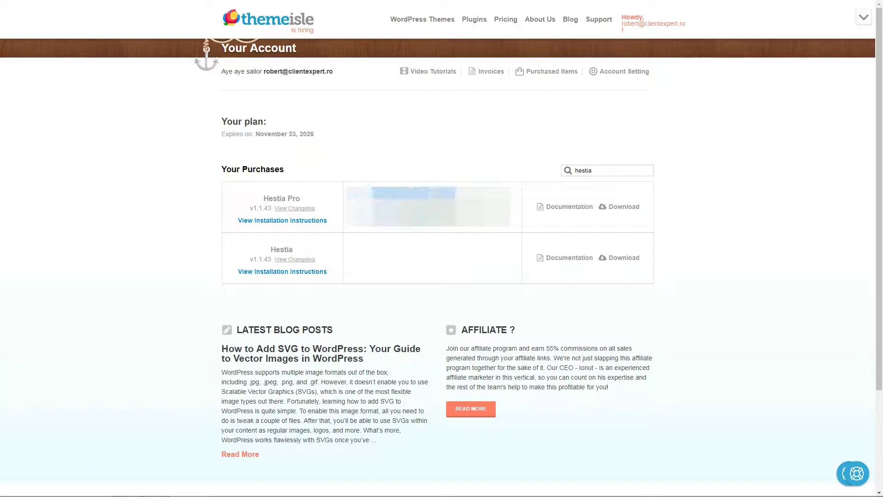
right_click(464, 196)
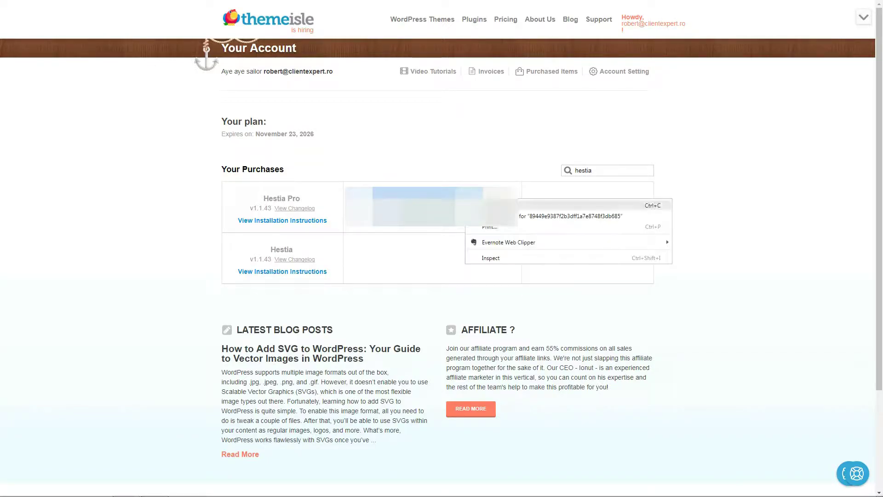
Copy the license key, paste it into General Settings' Hestia Pro license field, and activate it
click(494, 202)
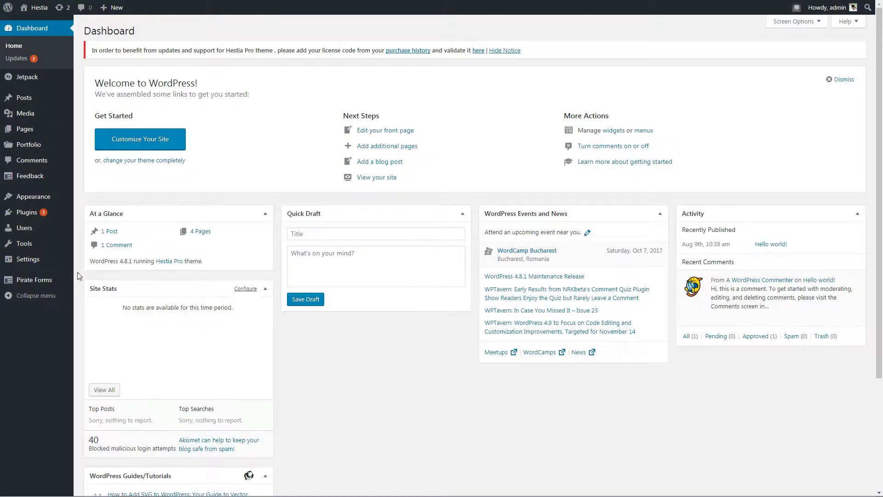
mouse_move(36, 268)
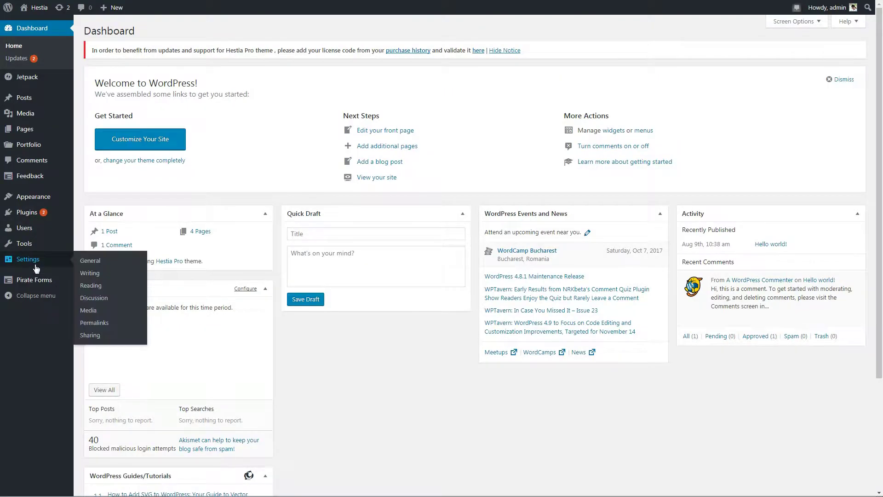
click(91, 260)
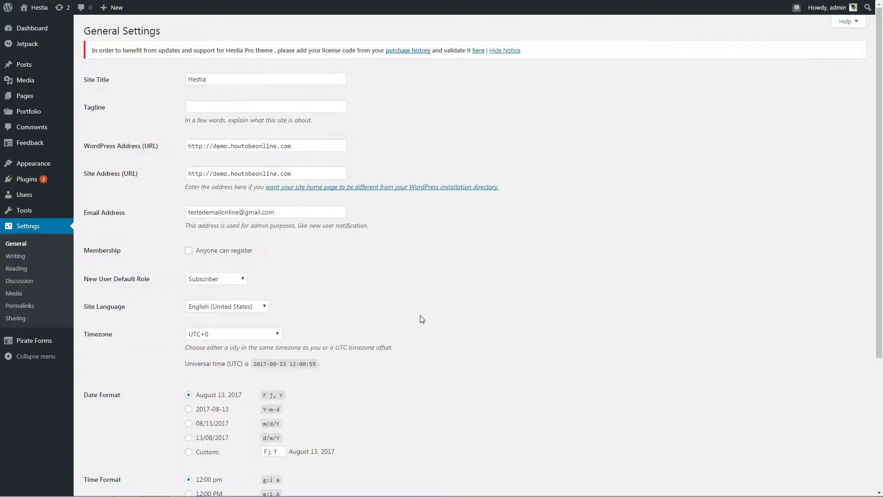
scroll(421, 316, down, 5)
click(205, 408)
right_click(205, 408)
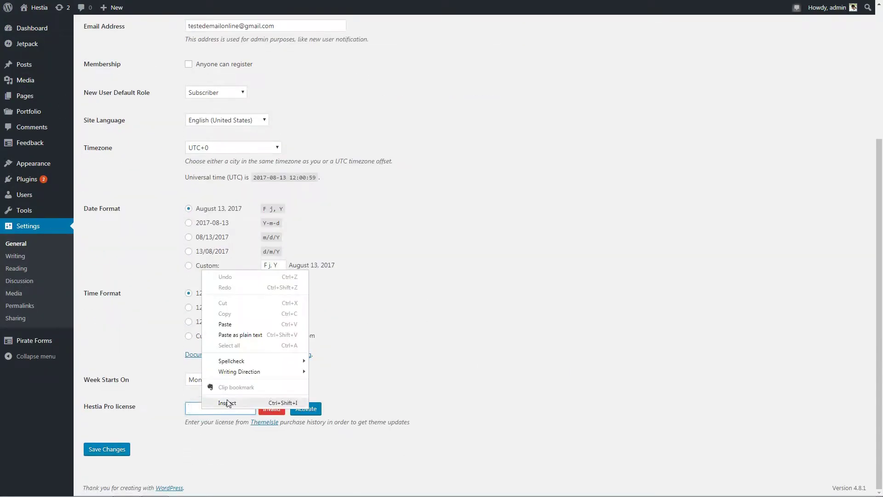
click(236, 328)
click(307, 409)
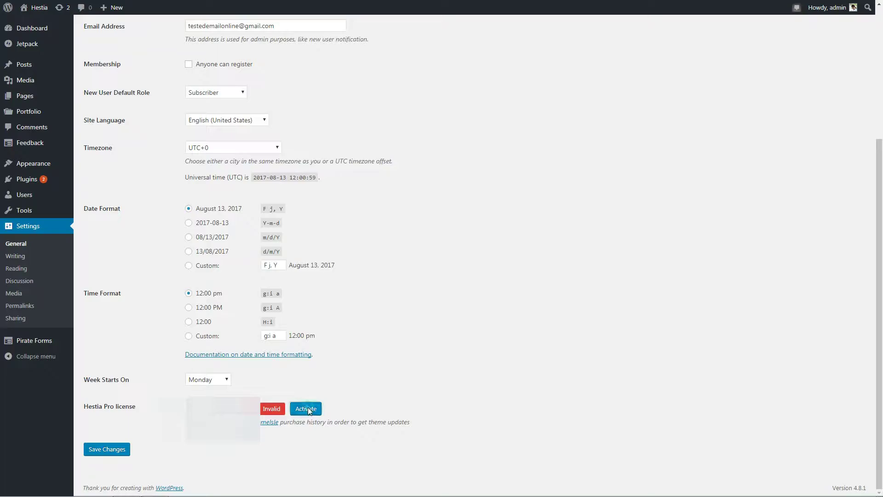
scroll(346, 406, down, 5)
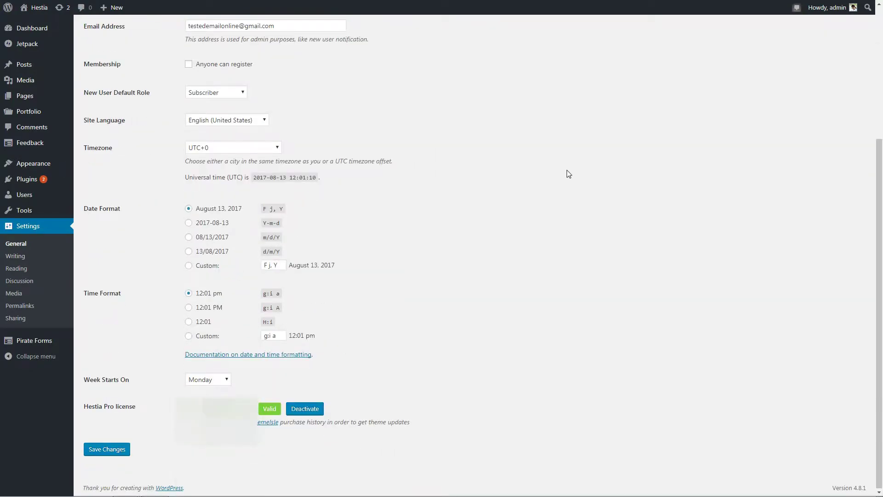
mouse_move(46, 166)
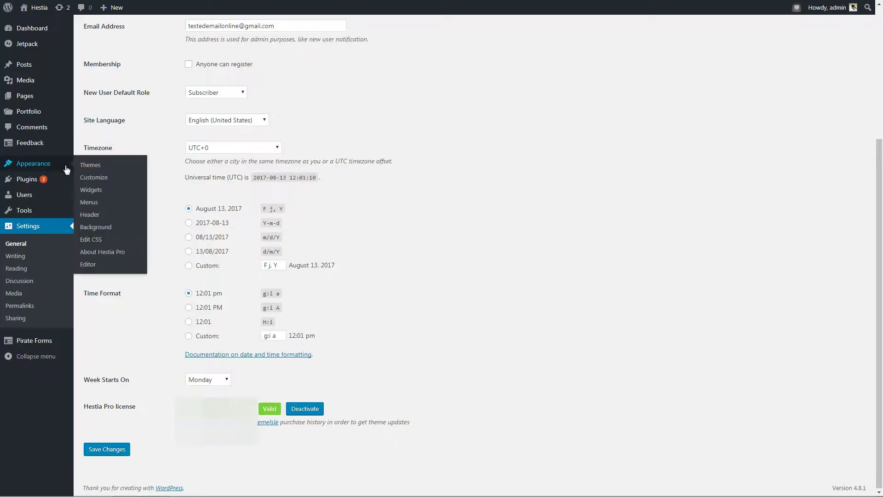
Open About Hestia Pro, then check Purchased Items and all products on the ThemeIsle account
click(111, 253)
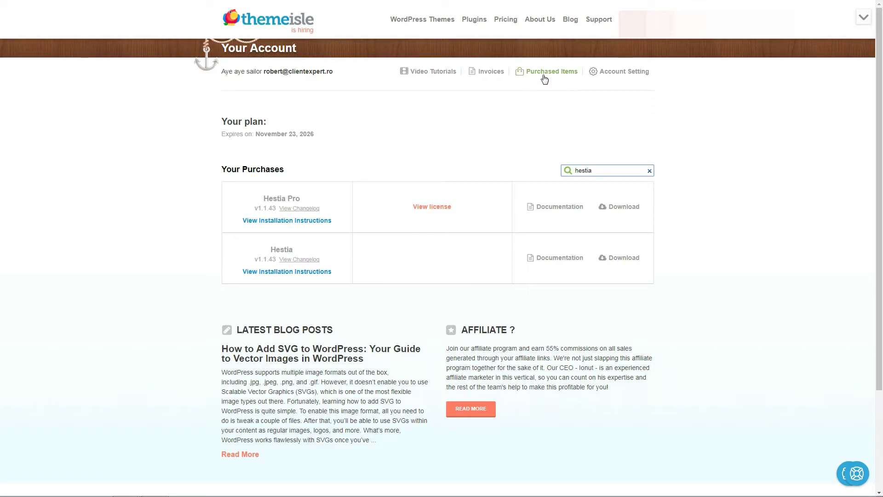
click(544, 77)
scroll(573, 229, down, 4)
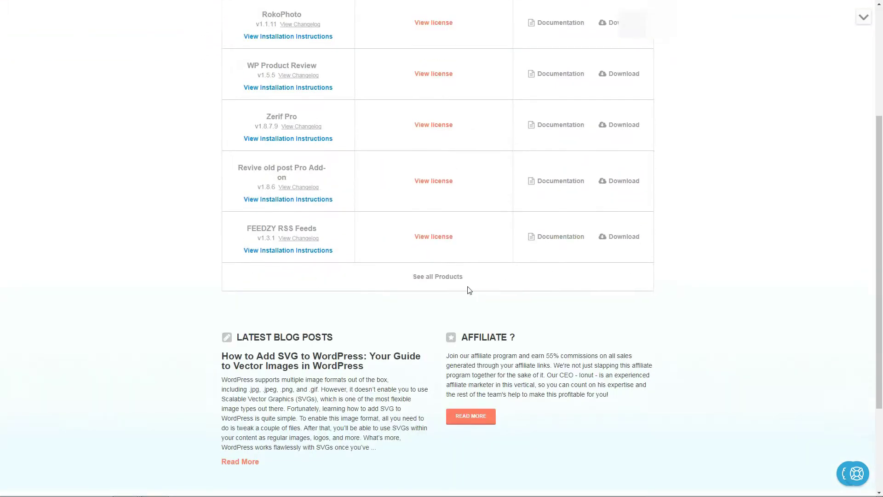
click(443, 278)
scroll(442, 285, down, 5)
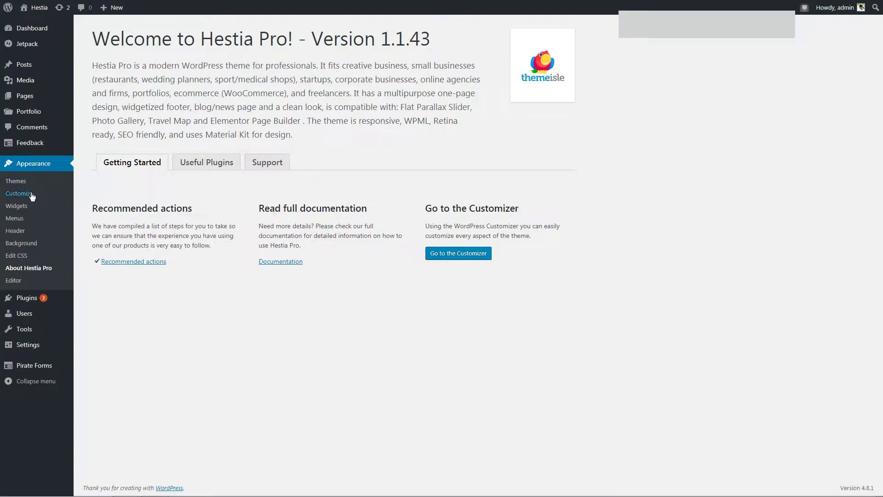
In the Customizer, view Header Options > Top Bar, then Footer Options, returning to the main menu
click(20, 194)
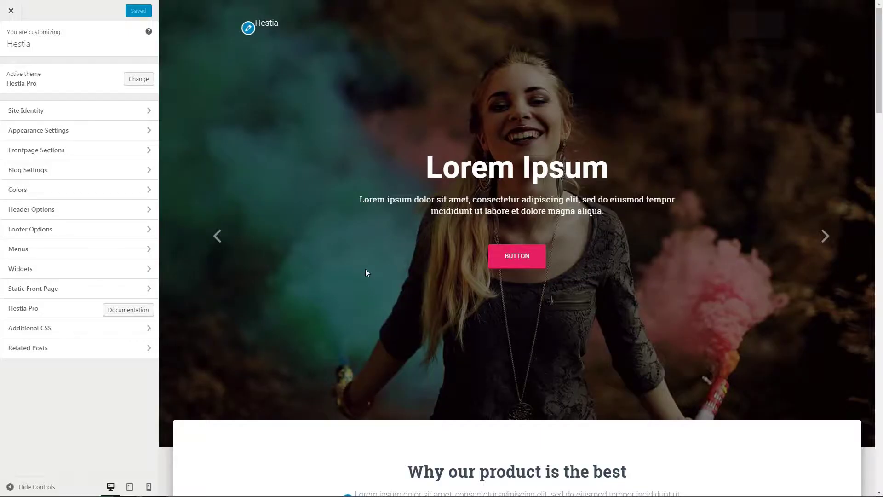
click(143, 210)
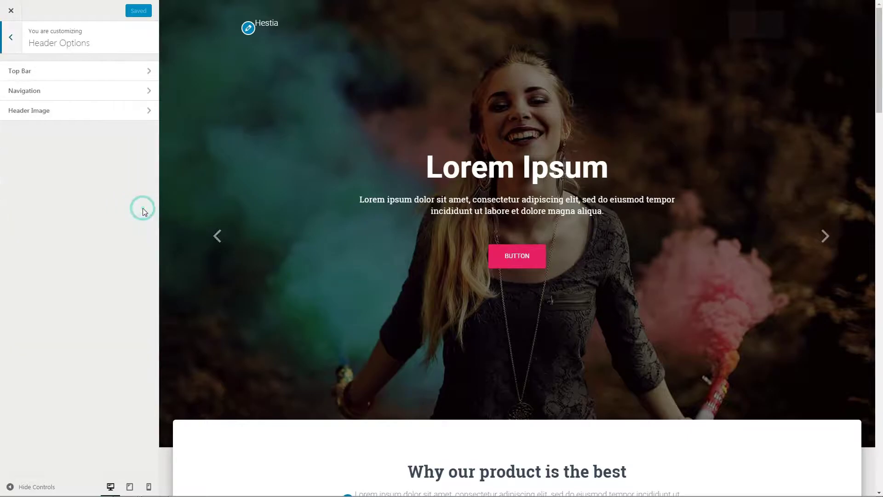
click(149, 71)
click(13, 48)
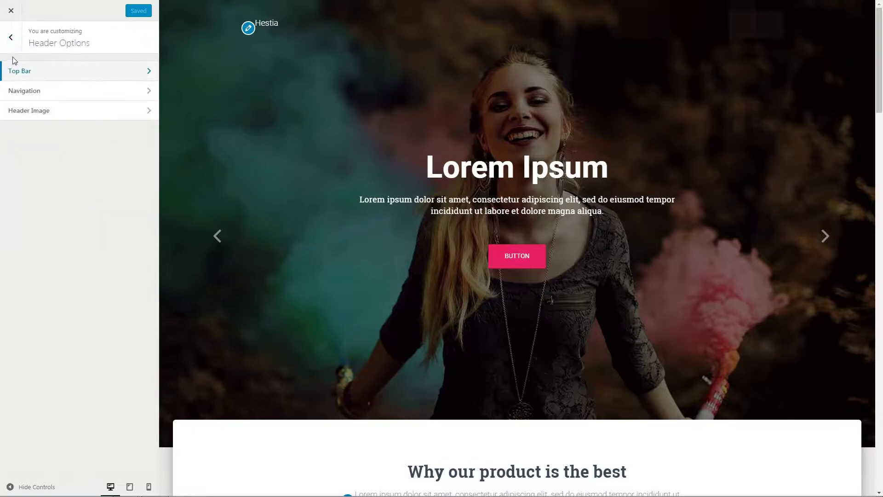
click(12, 44)
click(148, 229)
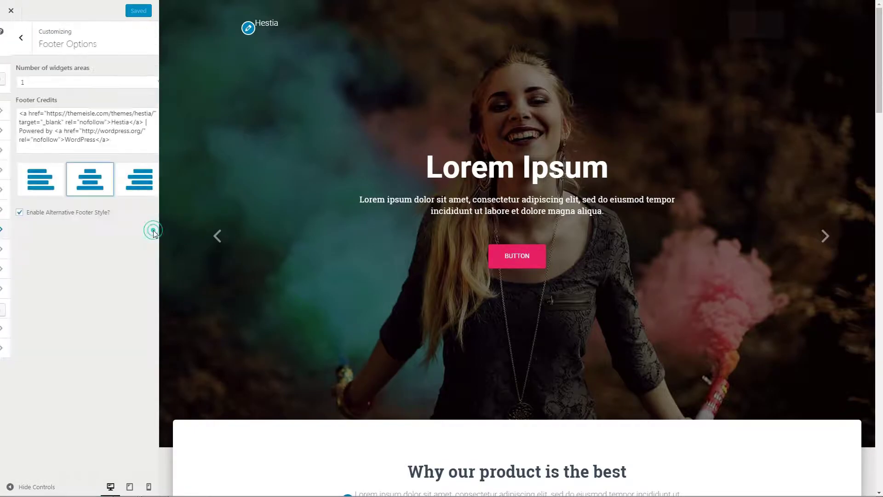
click(14, 39)
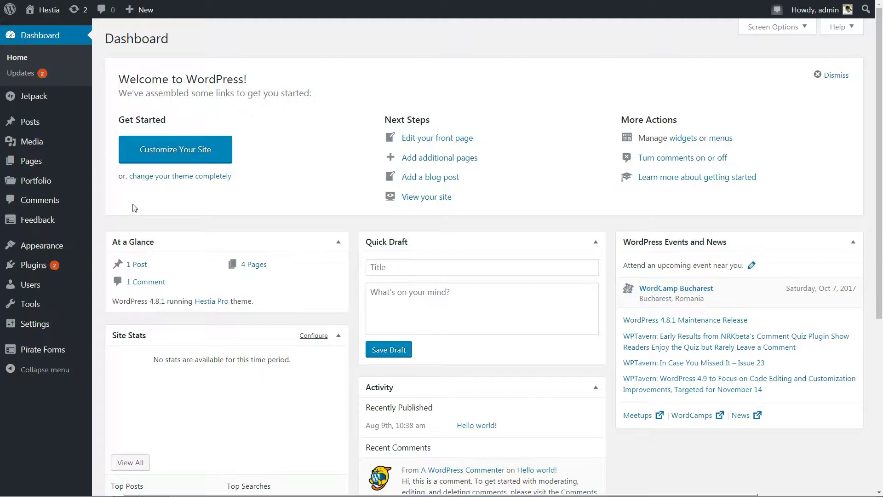
In Customizer Frontpage Sections, drag the Team section directly below Slider
mouse_move(46, 245)
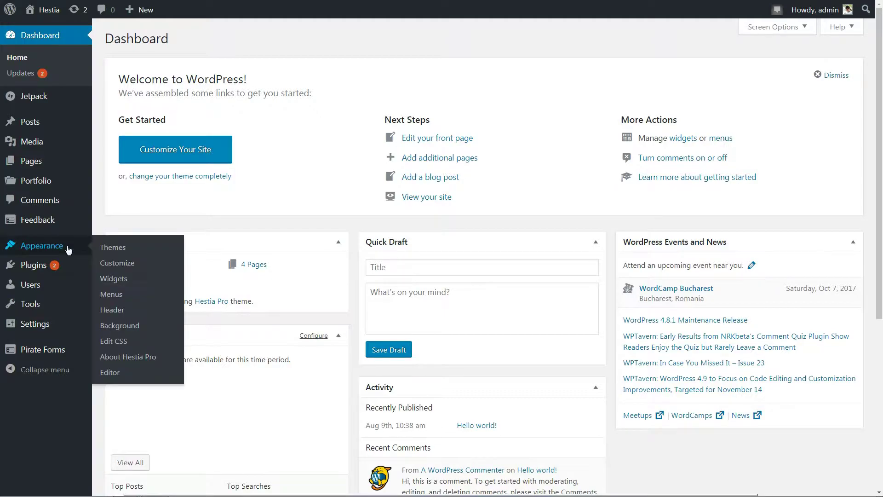
click(109, 258)
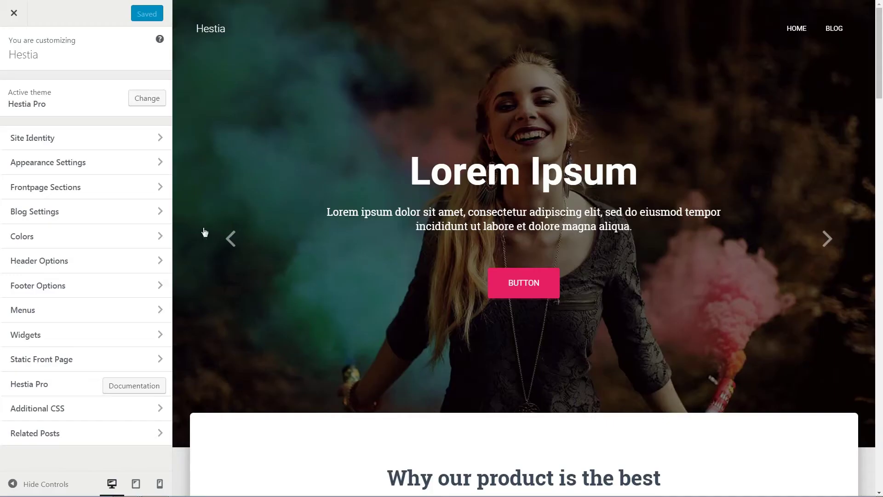
click(162, 187)
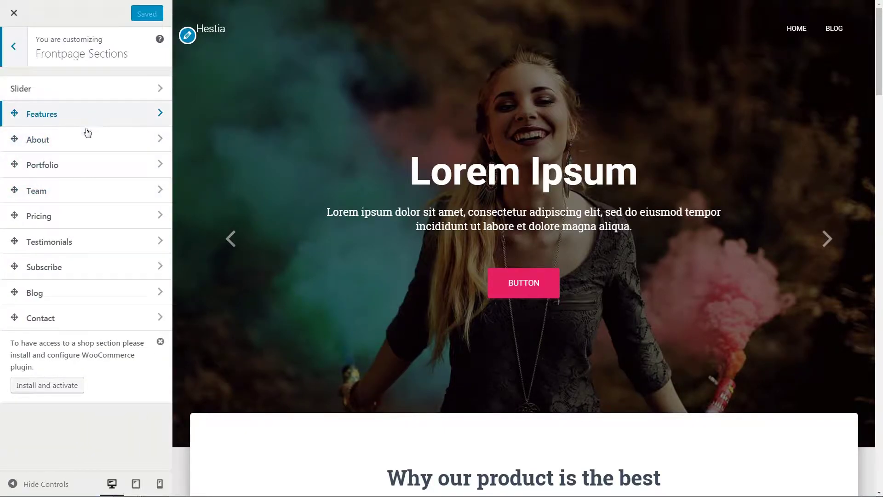
click(89, 198)
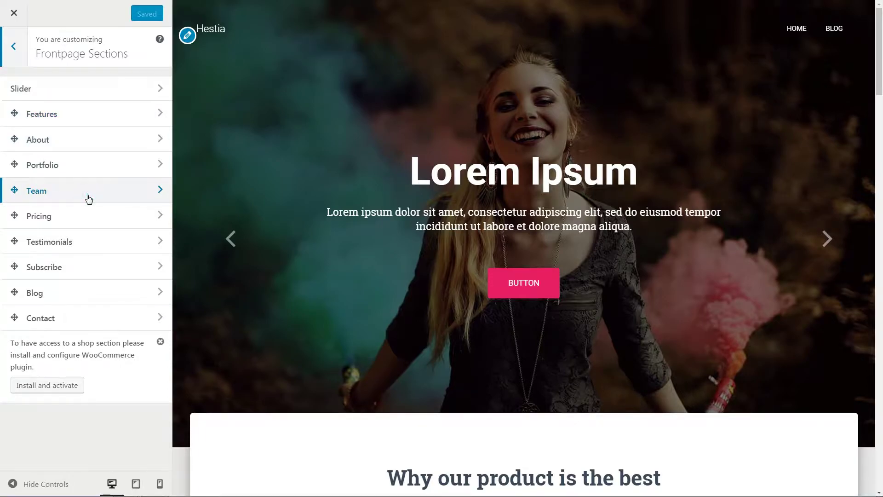
drag(89, 194, 100, 118)
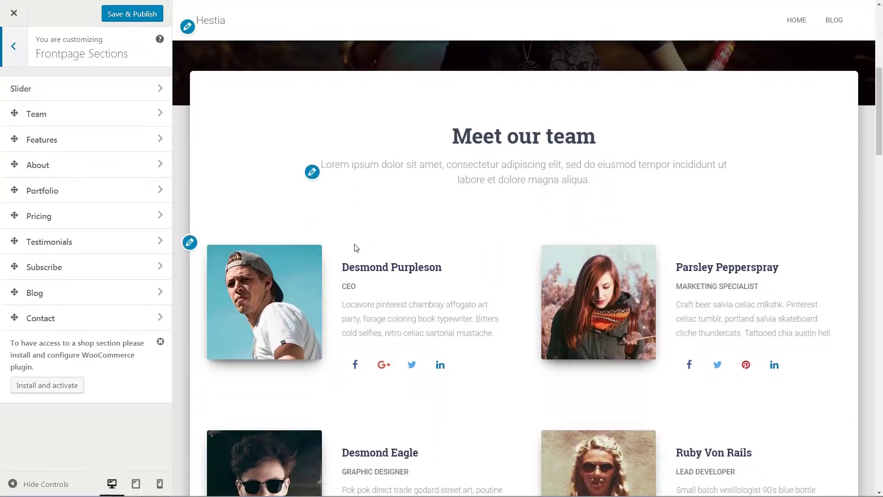
Check the Slider settings, then tick and untick the About section's Disable section option
click(160, 89)
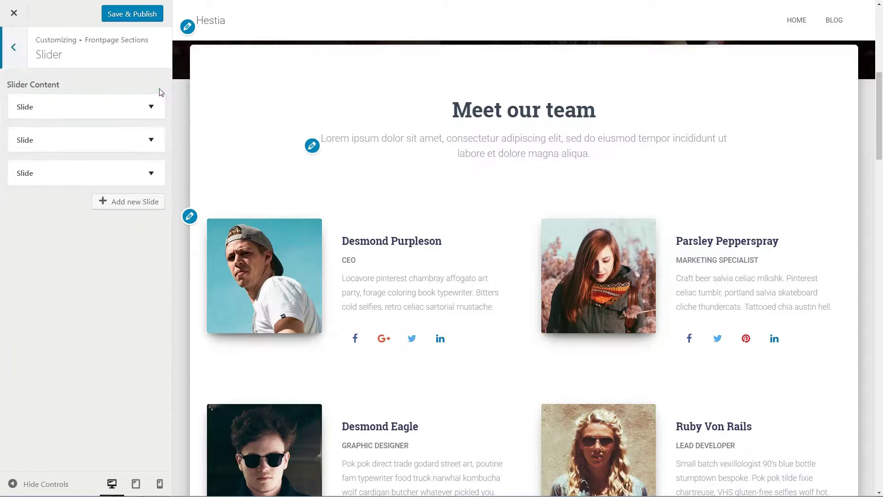
click(13, 49)
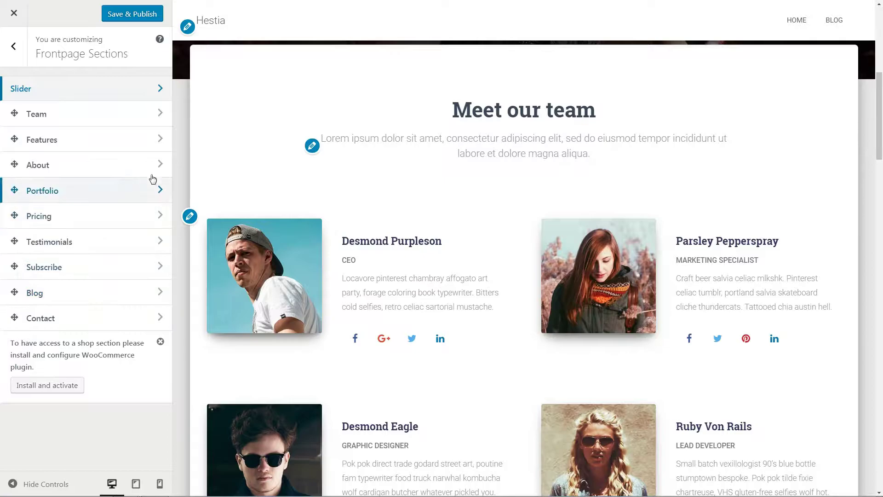
click(162, 164)
click(13, 87)
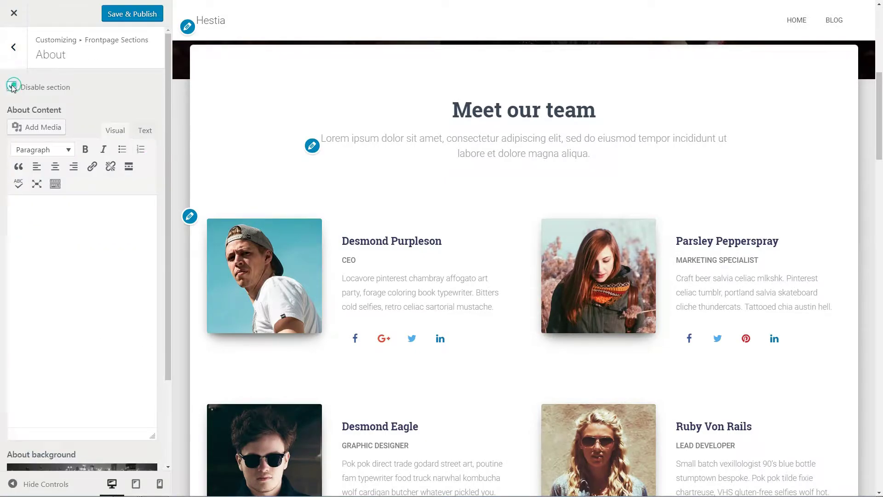
click(12, 87)
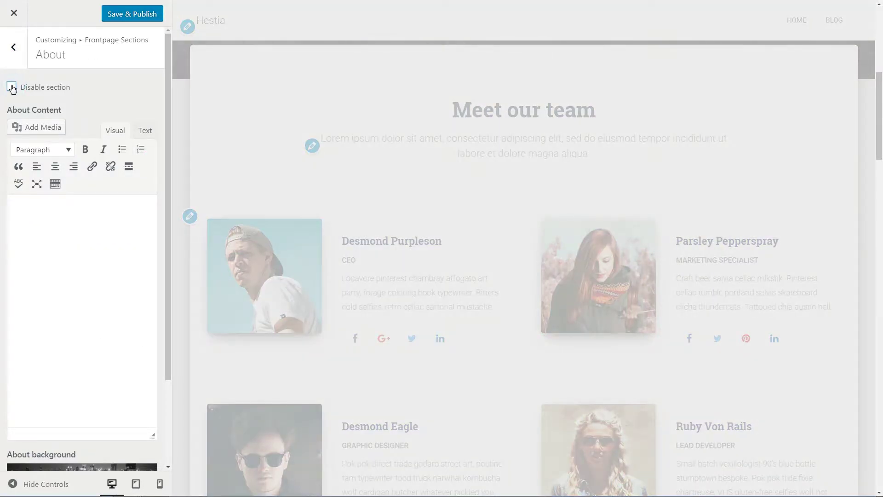
click(14, 47)
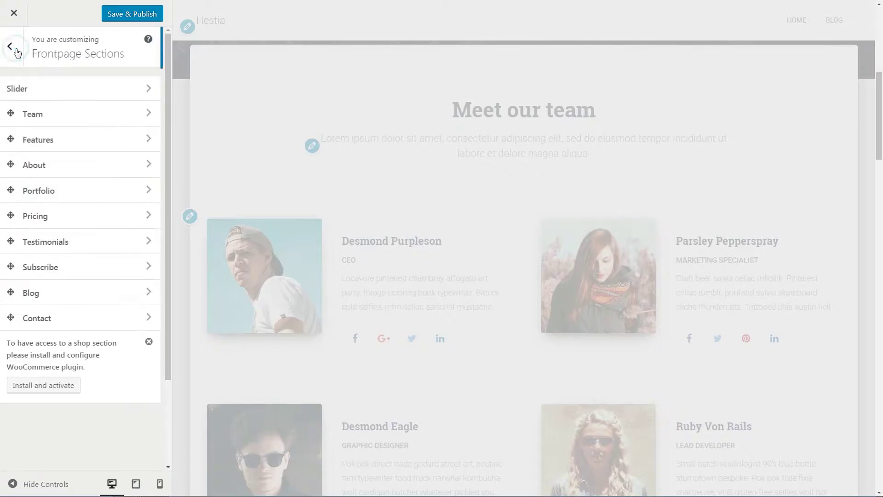
click(46, 215)
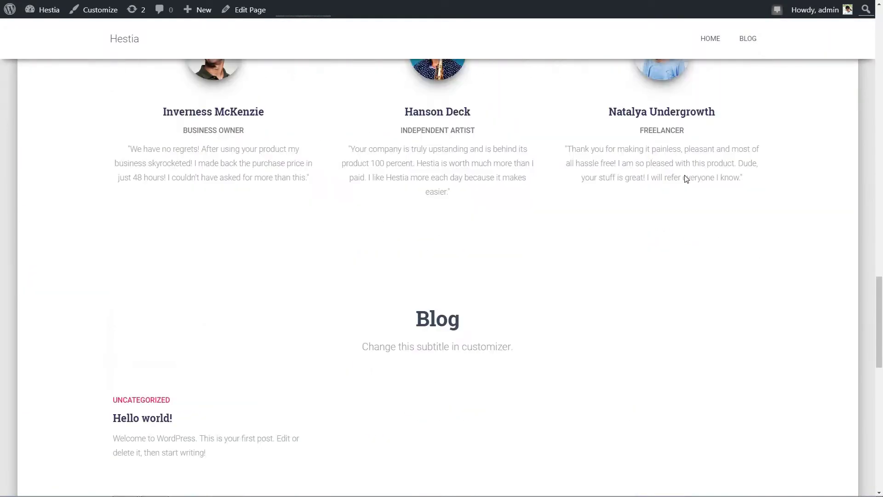
Scroll the live front page down to Get in Touch, then go to the Dashboard
scroll(686, 177, down, 8)
scroll(686, 177, down, 2)
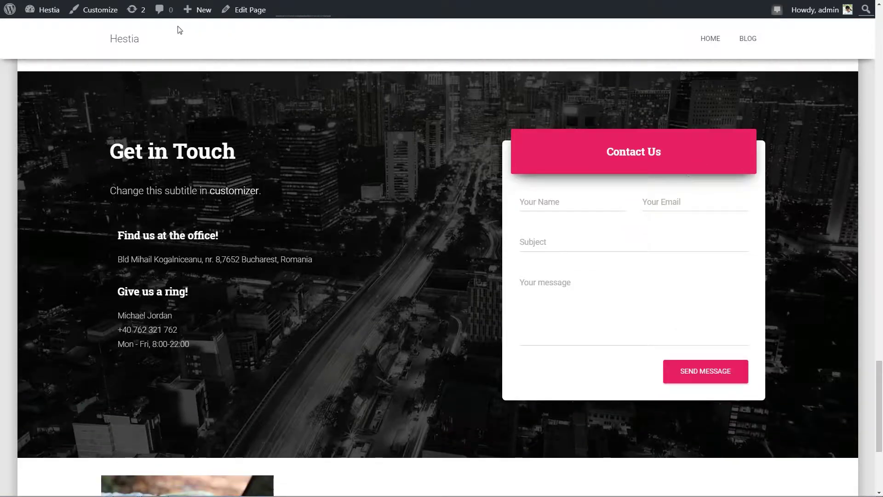
mouse_move(46, 10)
click(50, 28)
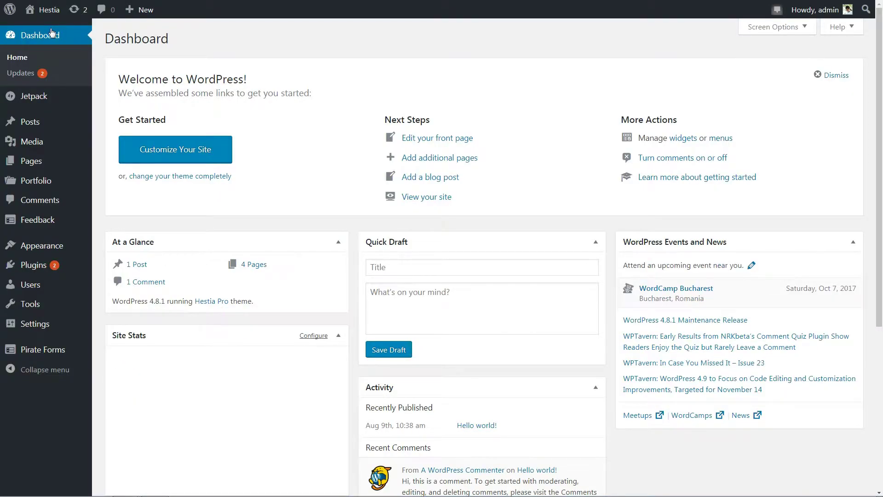
Edit the Contact page from All Pages and save it as a draft with [hestia_contact]
mouse_move(68, 168)
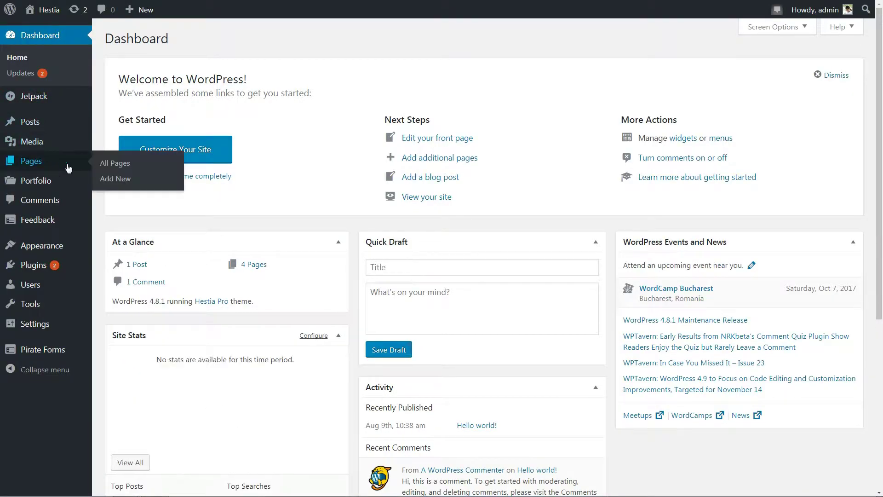
click(131, 163)
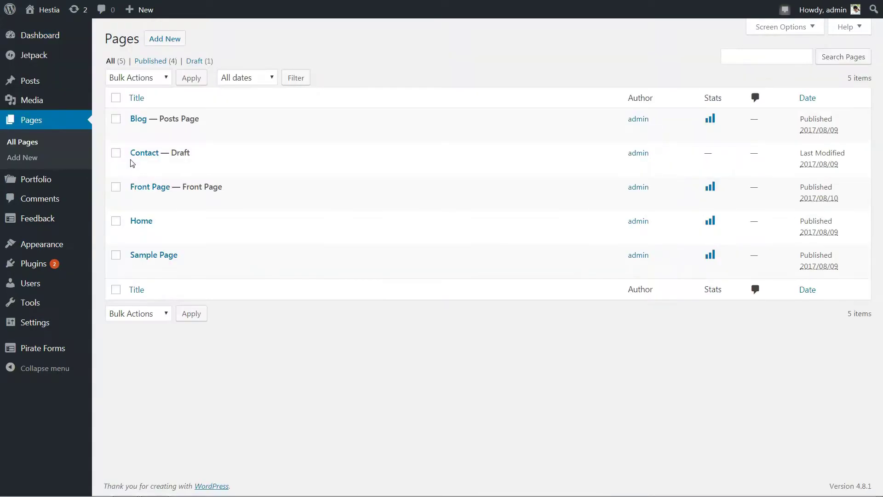
click(138, 170)
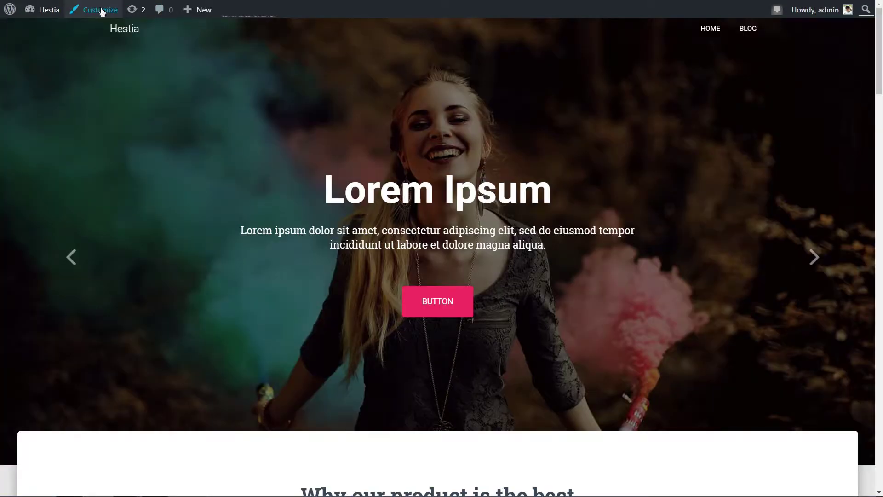
click(98, 10)
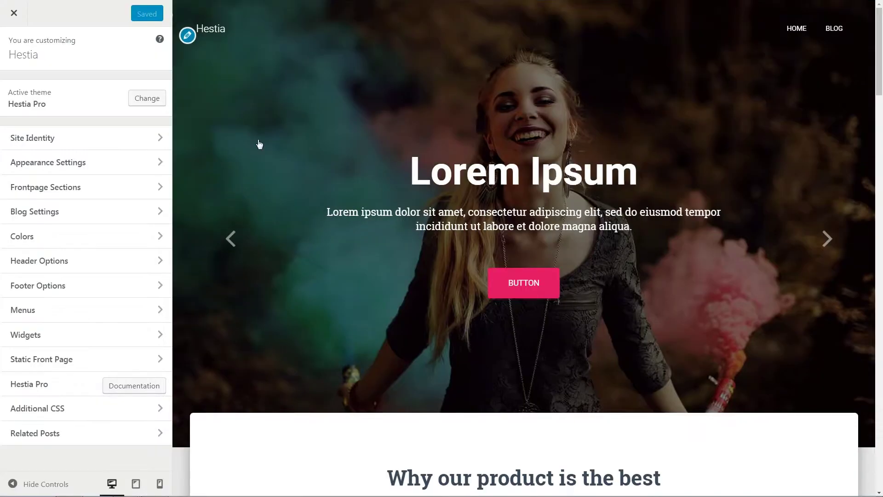
click(161, 186)
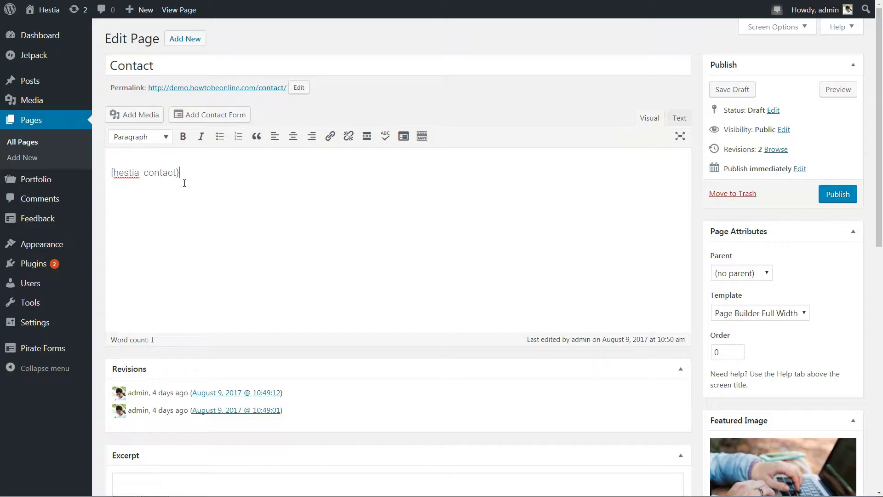
click(729, 92)
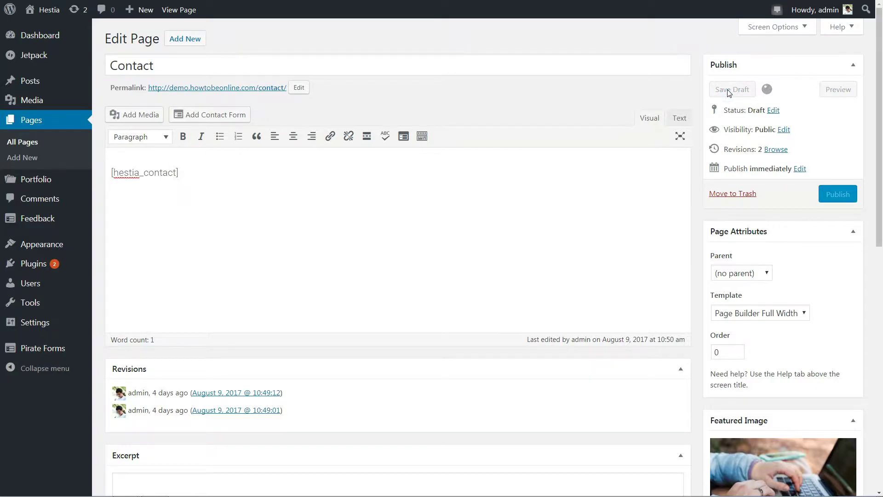
Preview the Contact page and its contact form
click(837, 122)
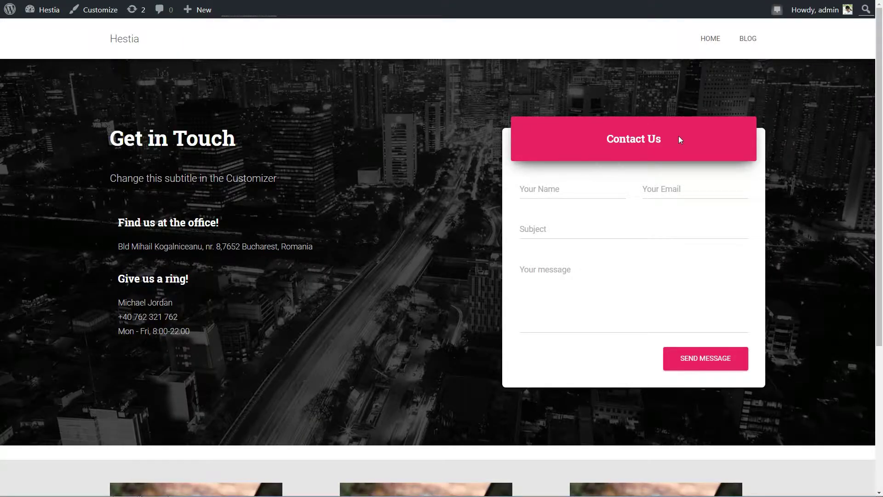
scroll(679, 138, down, 5)
scroll(680, 140, up, 5)
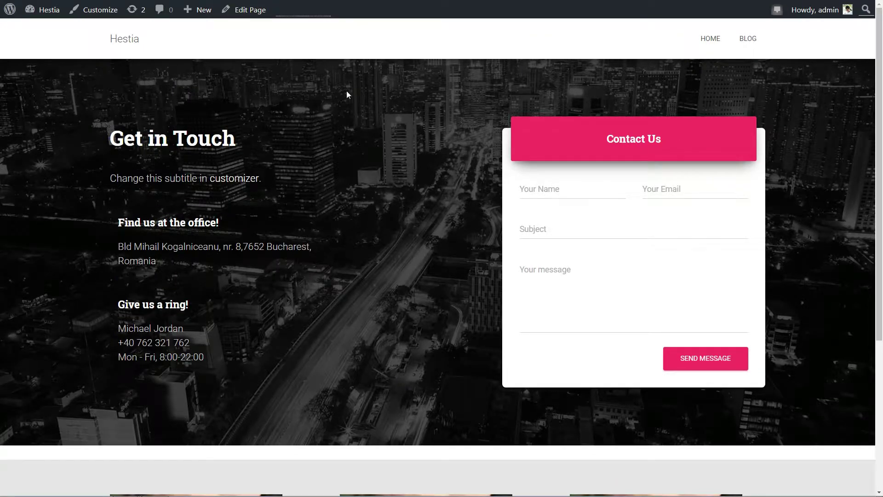
Load the Hestia home page, check its contact section, and launch the Customizer
click(137, 46)
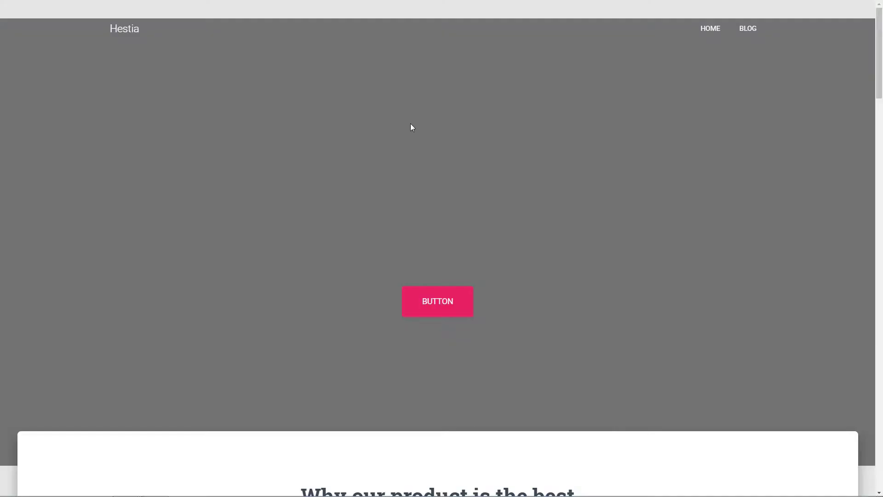
scroll(523, 203, down, 20)
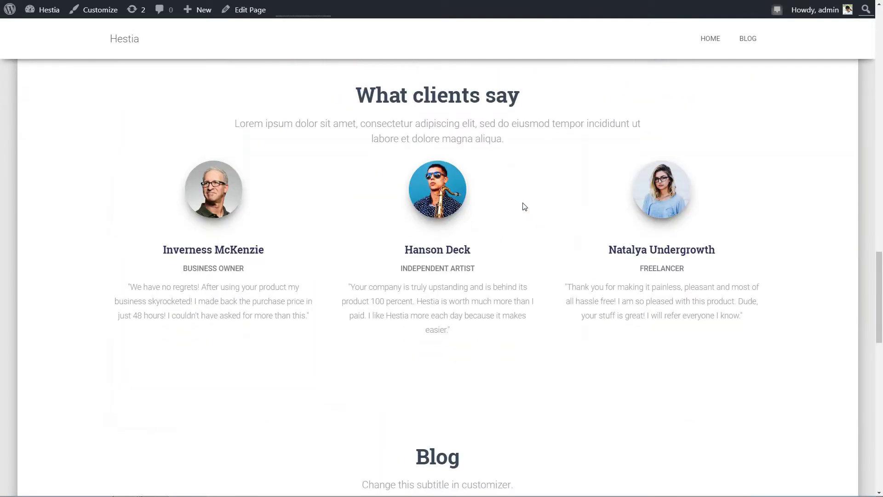
scroll(523, 206, down, 7)
scroll(523, 203, up, 5)
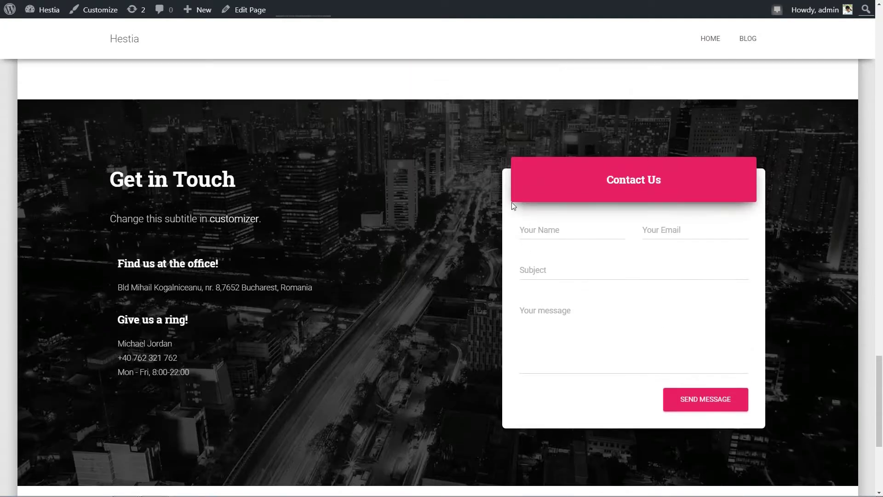
click(100, 10)
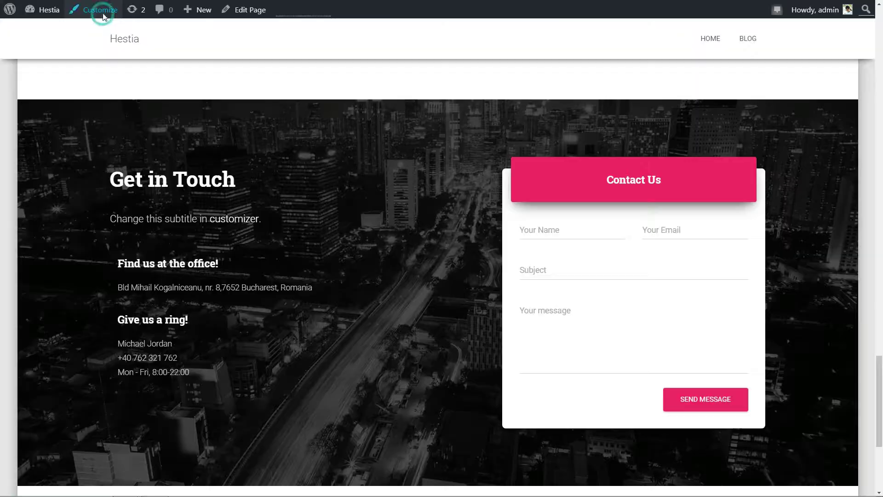
View the Contact section settings, then return to the main menu and open Frontpage Sections
click(190, 170)
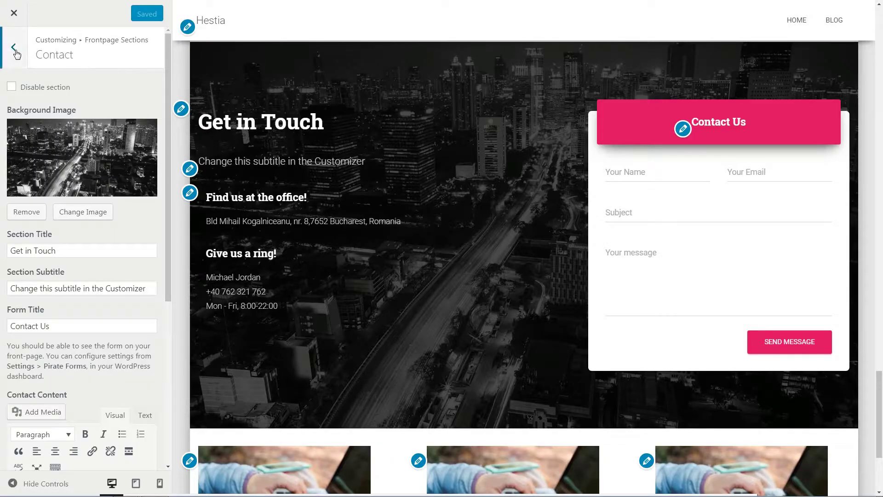
click(16, 52)
click(15, 52)
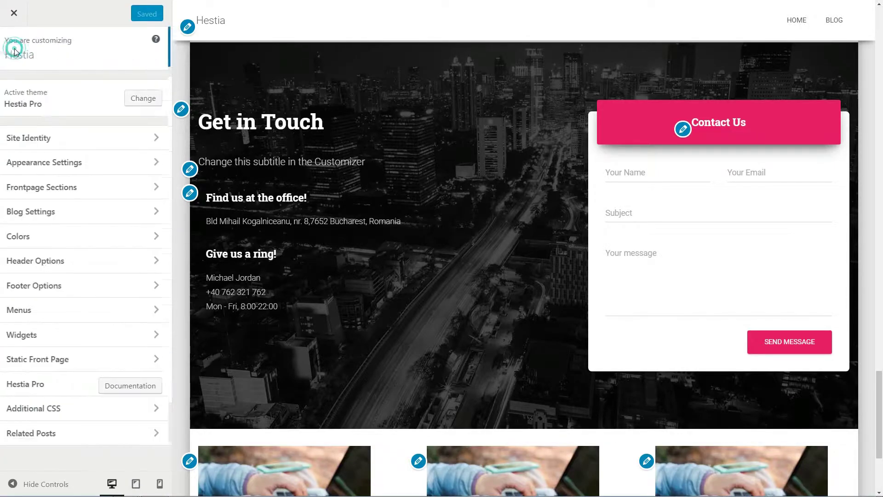
click(157, 192)
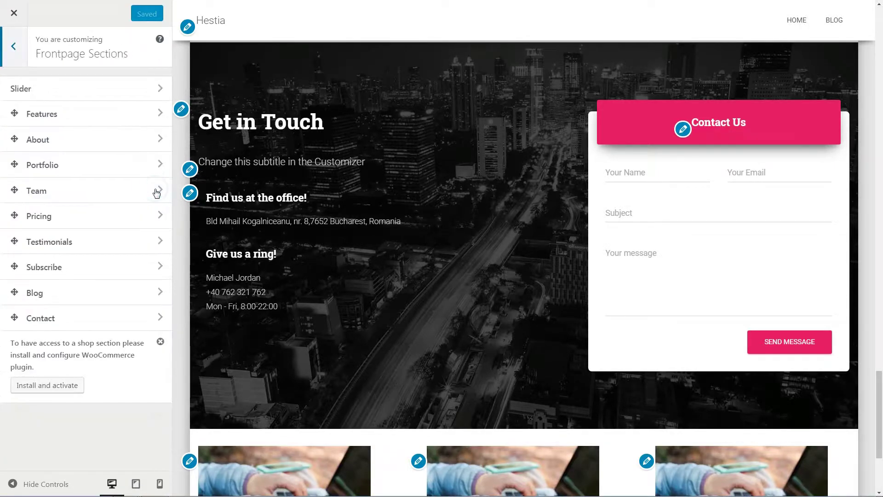
Add a fourth and fifth slide to the Slider and step through the preview
click(160, 90)
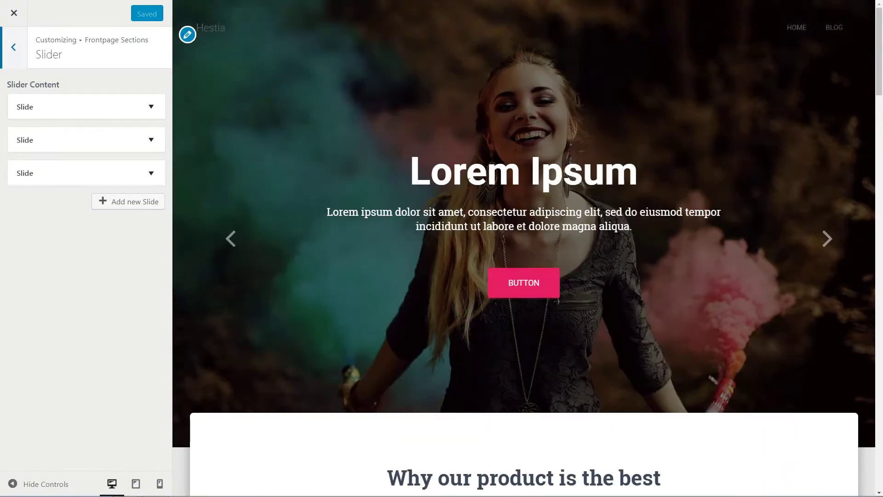
click(141, 202)
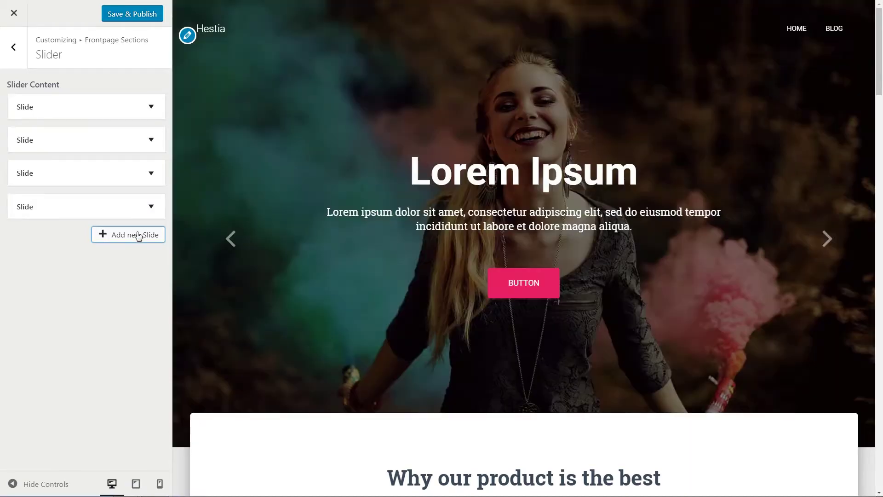
click(138, 234)
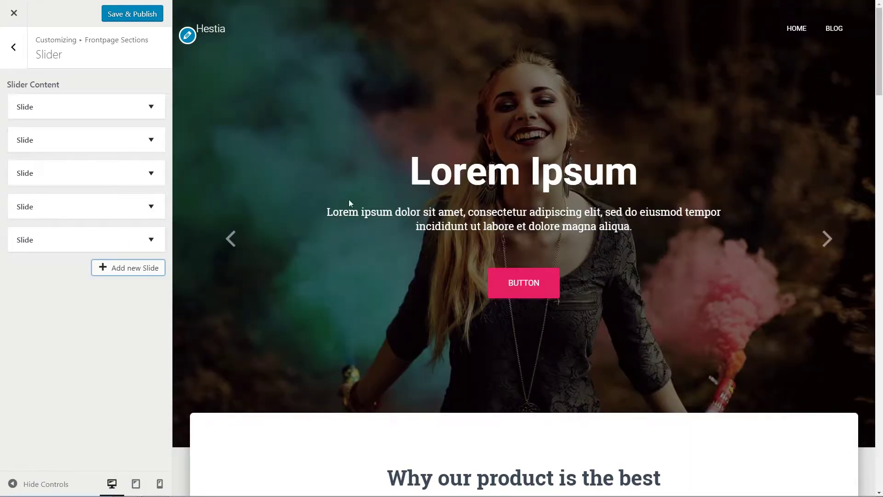
click(828, 239)
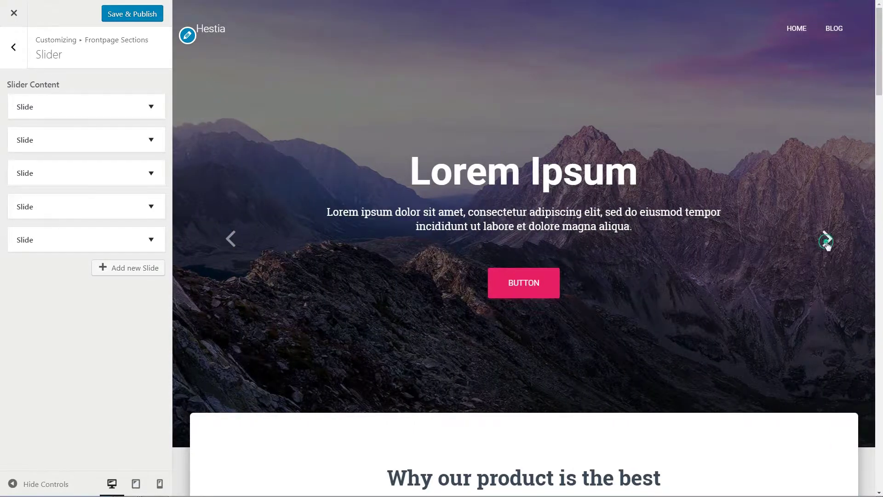
click(826, 240)
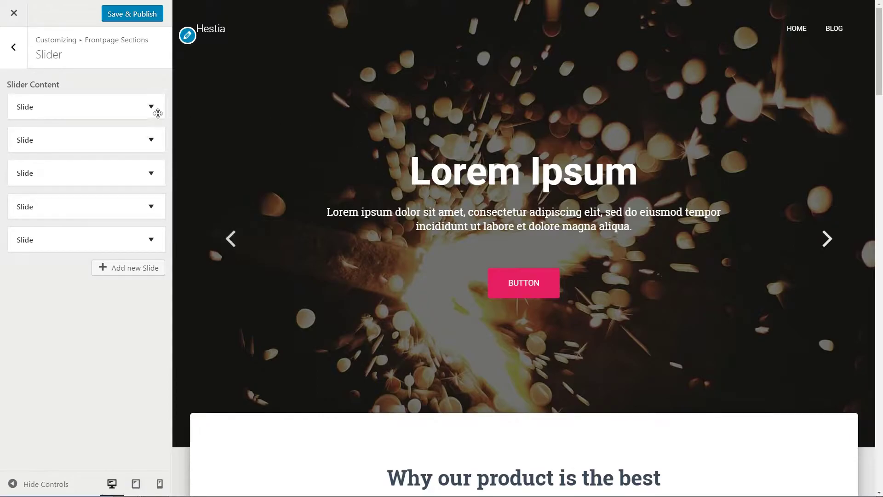
Retitle the first slide from 'Lorem Ipsum' to 'OUR PRODUCT'
click(150, 111)
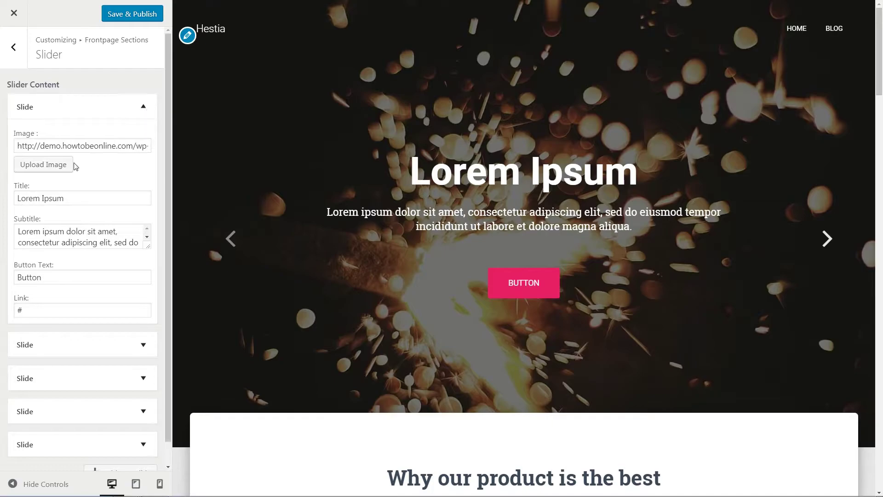
drag(74, 197, 2, 210)
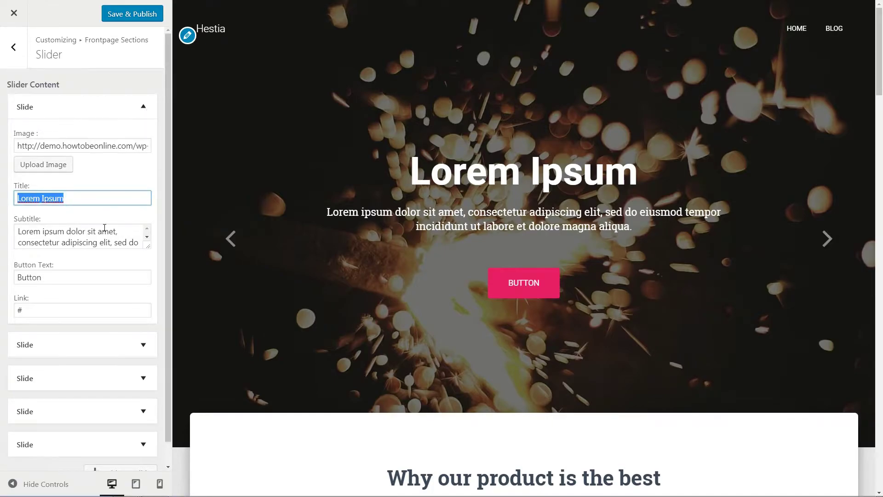
text(OUR PRODUCT)
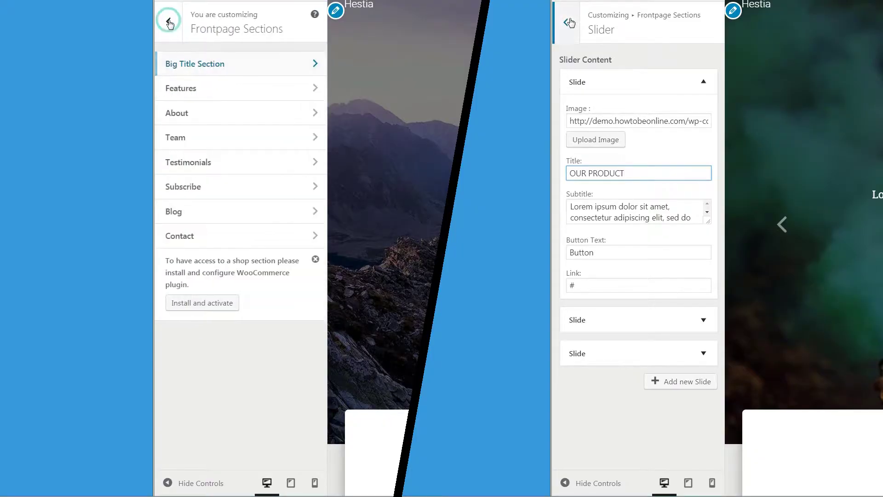
Return both free and Pro Customizers to the main menu and open Colors
click(570, 23)
click(570, 22)
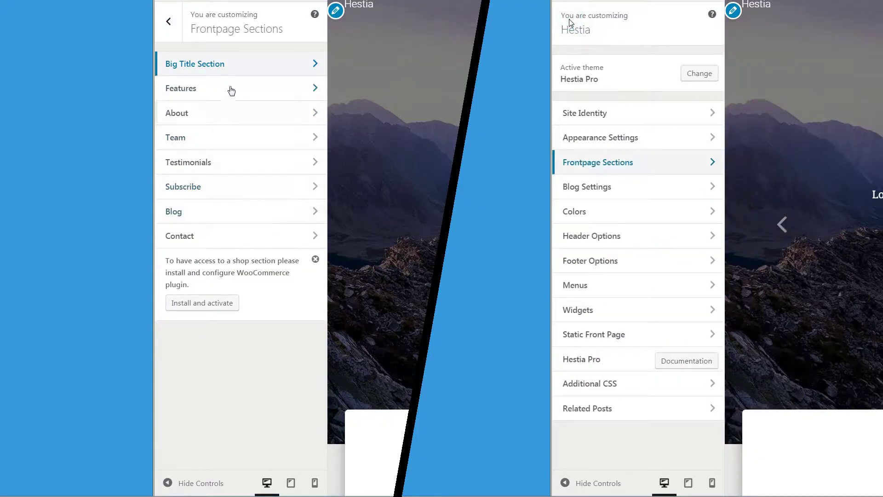
click(166, 24)
click(710, 212)
click(316, 185)
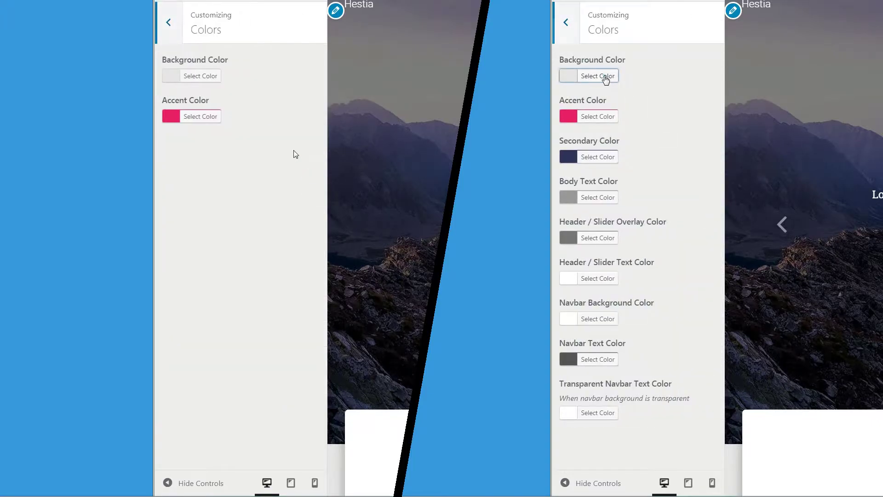
Compare the Background Color and Accent Color pickers in both versions
click(598, 76)
click(198, 76)
click(598, 76)
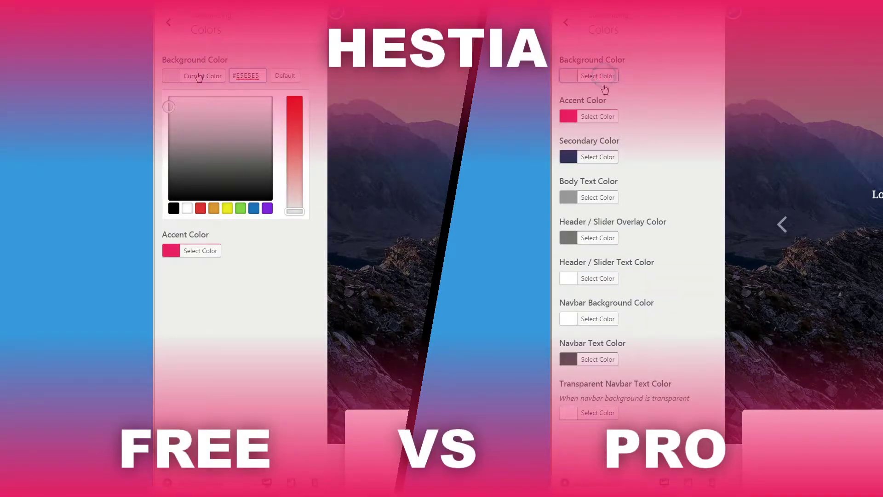
click(603, 117)
click(202, 251)
click(603, 116)
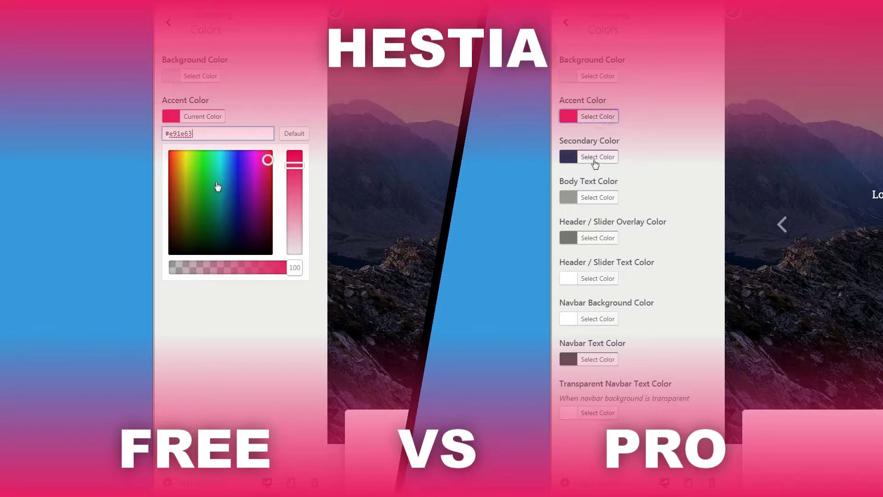
Inspect the Secondary, Body Text, Header/Slider Overlay, Header/Slider Text and Navbar Background colour pickers
click(595, 159)
click(595, 161)
click(598, 197)
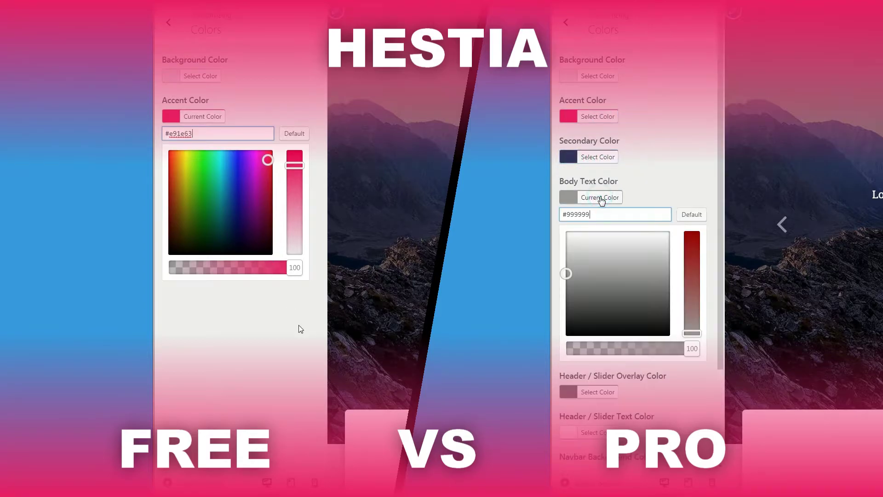
click(601, 198)
click(594, 238)
click(597, 238)
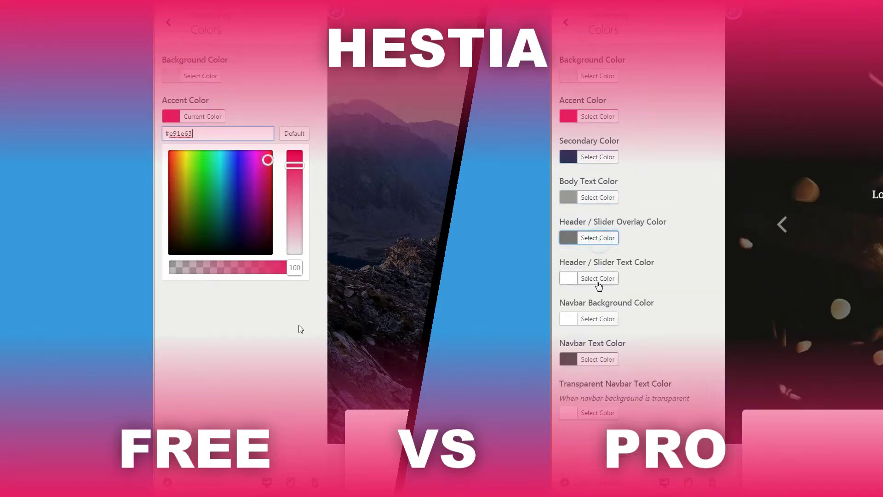
click(598, 279)
click(596, 278)
click(598, 319)
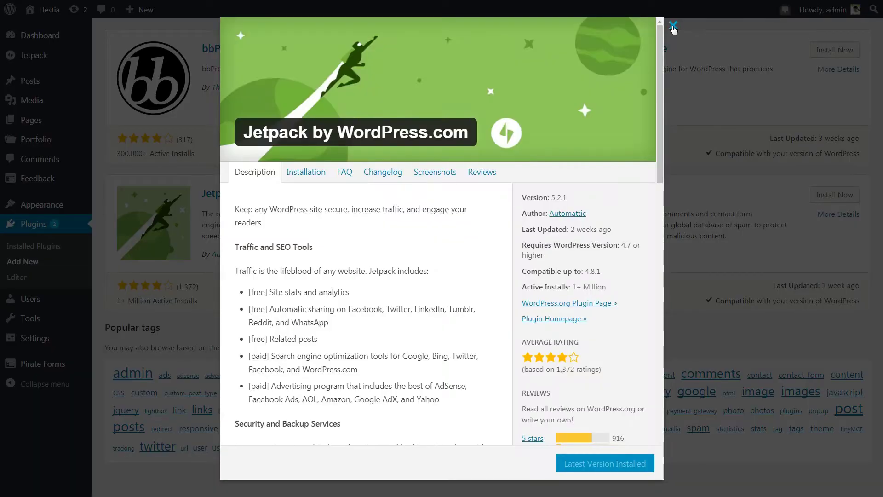
Close the Jetpack details, review All Projects under Portfolio, and start a new project
click(673, 27)
scroll(322, 184, up, 5)
mouse_move(36, 140)
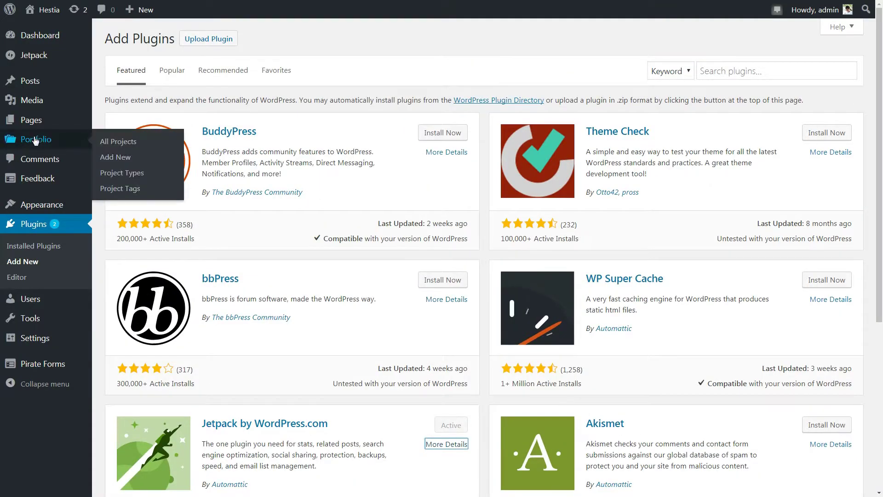
click(118, 143)
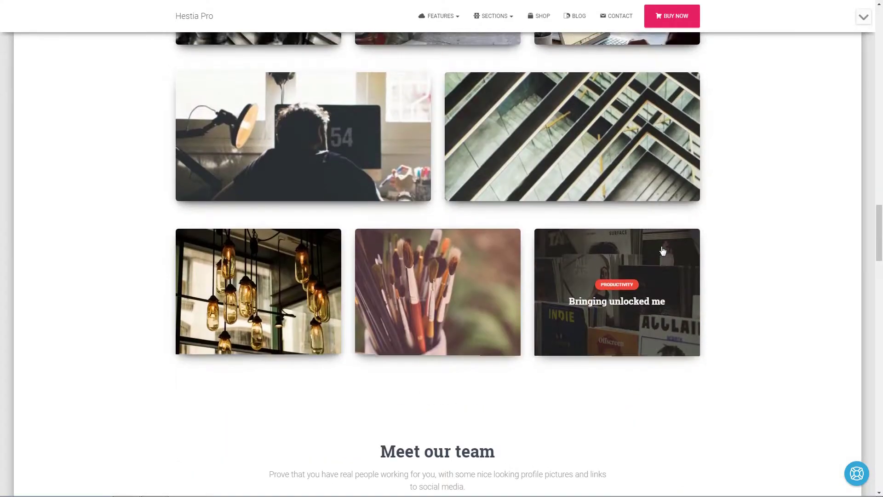
scroll(662, 250, up, 5)
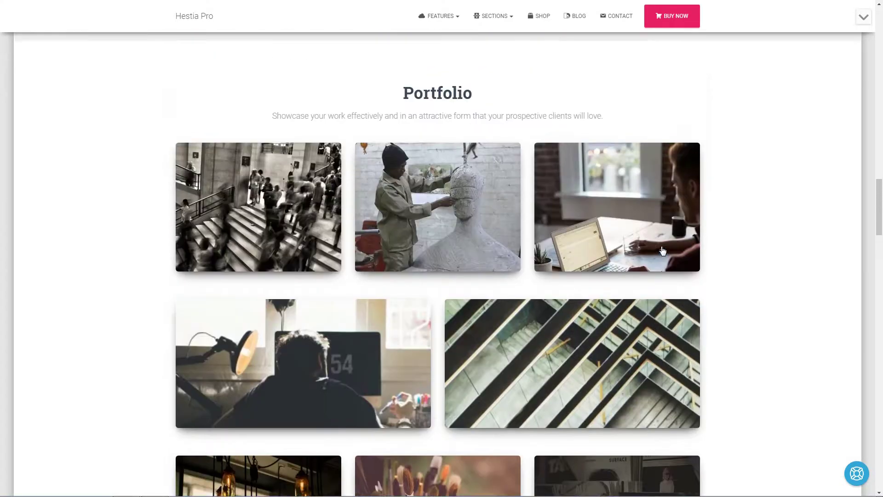
scroll(593, 257, down, 1)
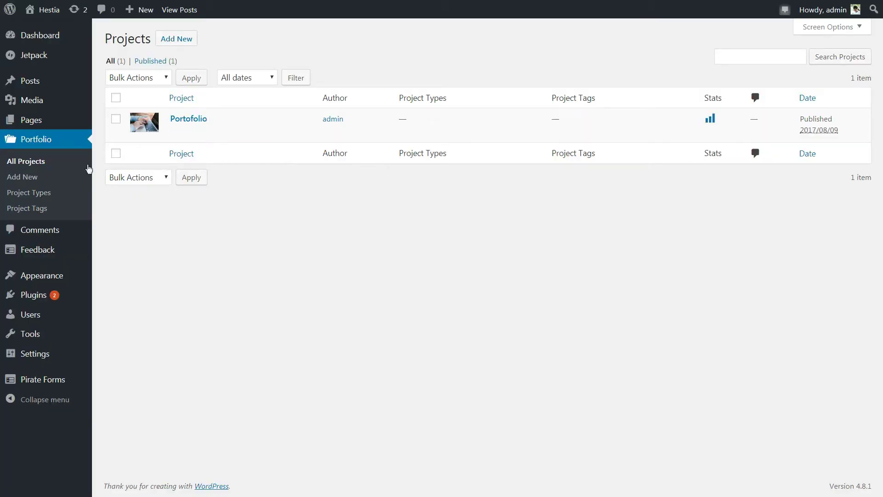
click(28, 179)
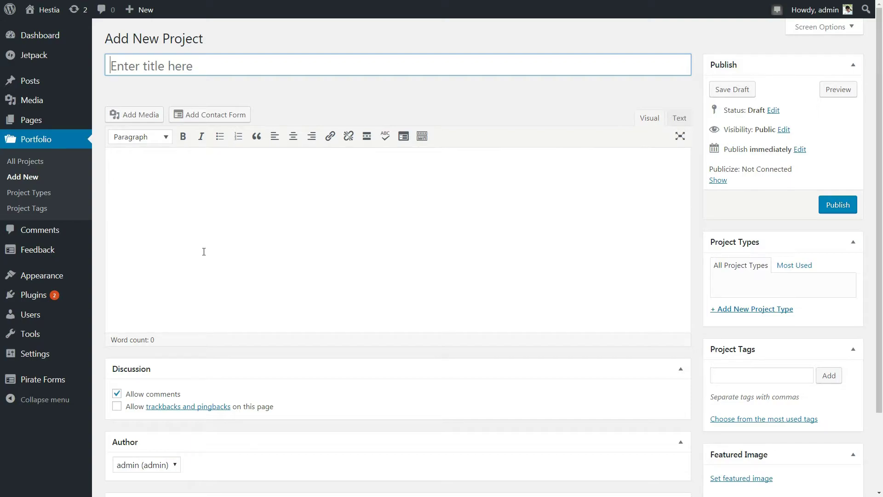
In the Customizer's Portfolio section, uncheck Disable section so the project shows
mouse_move(60, 285)
click(111, 299)
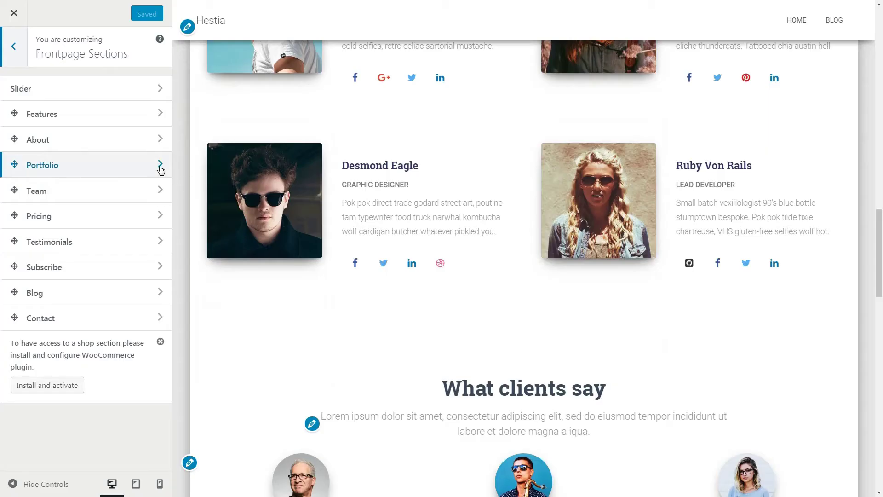
click(159, 168)
click(11, 87)
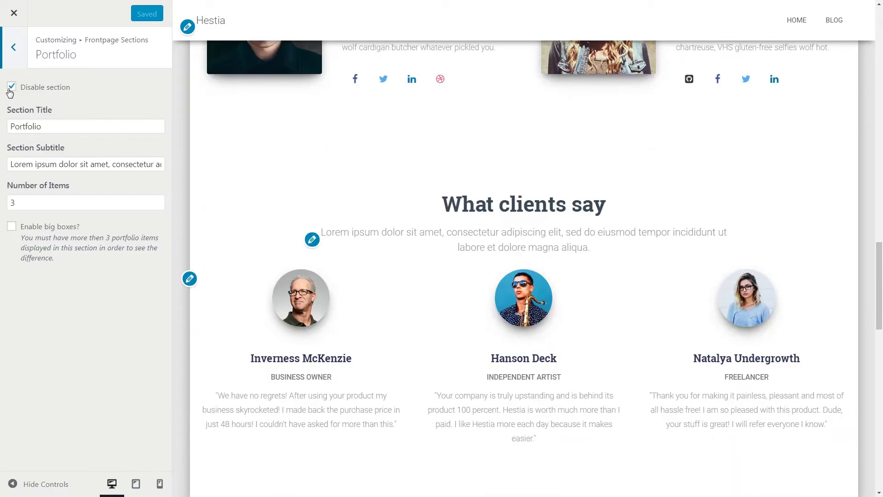
click(10, 89)
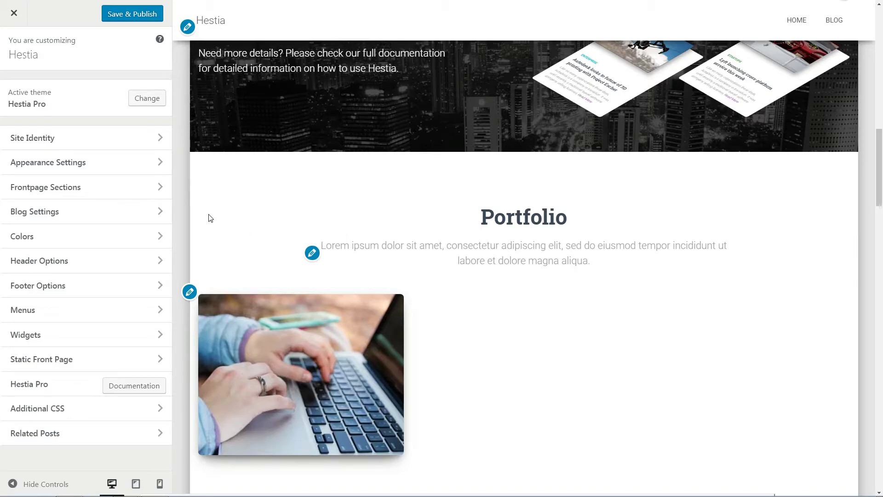
Review both pricing tables' fields in the Pricing section, selecting the Free Download button text
click(160, 191)
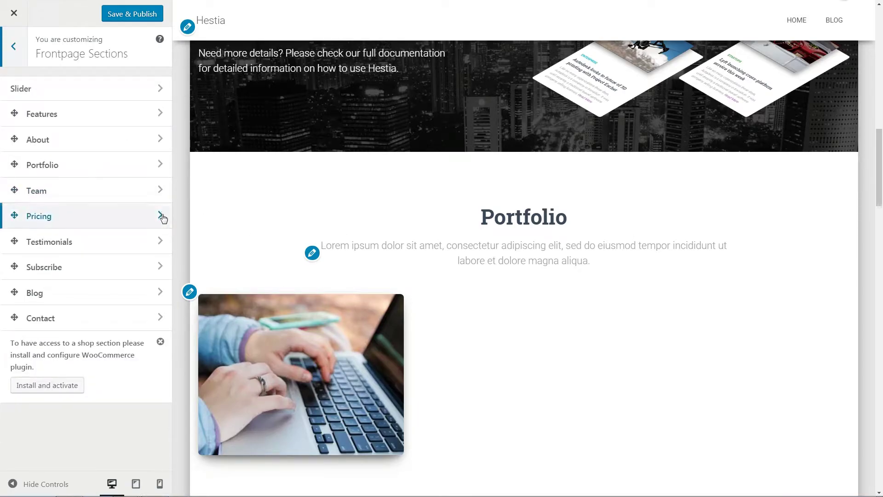
click(161, 216)
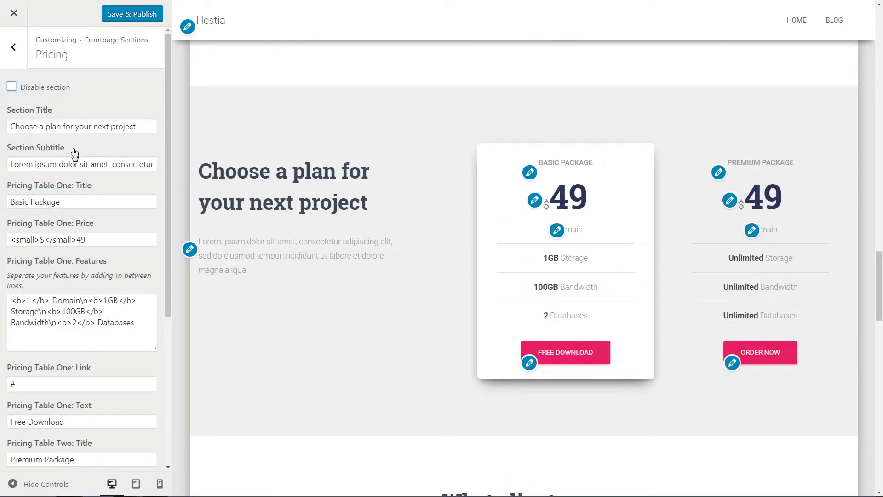
scroll(96, 332, down, 2)
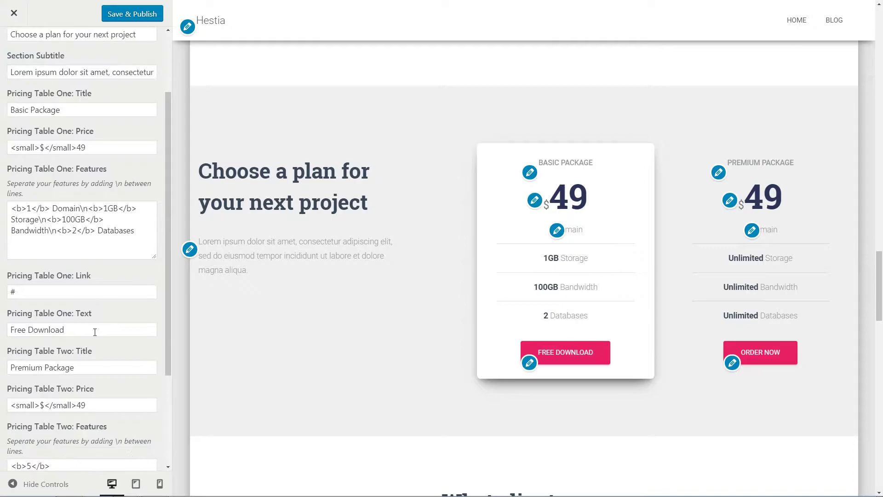
click(42, 291)
drag(78, 329, 2, 332)
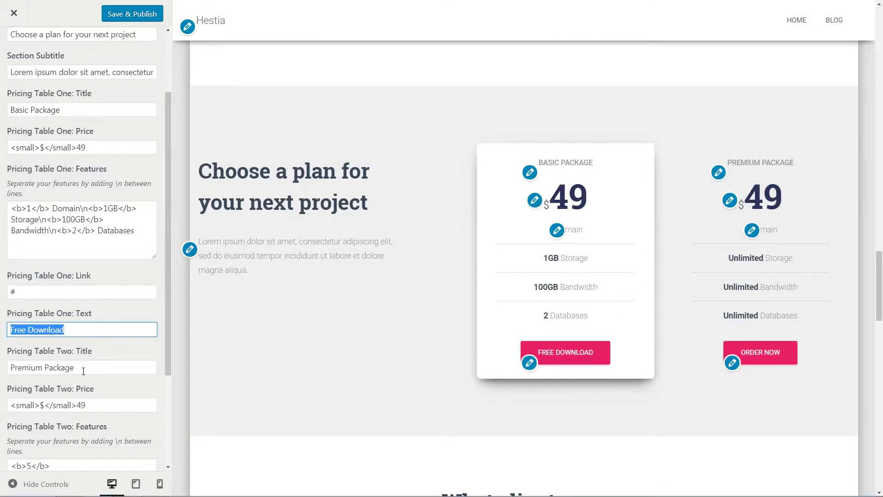
scroll(85, 379, down, 3)
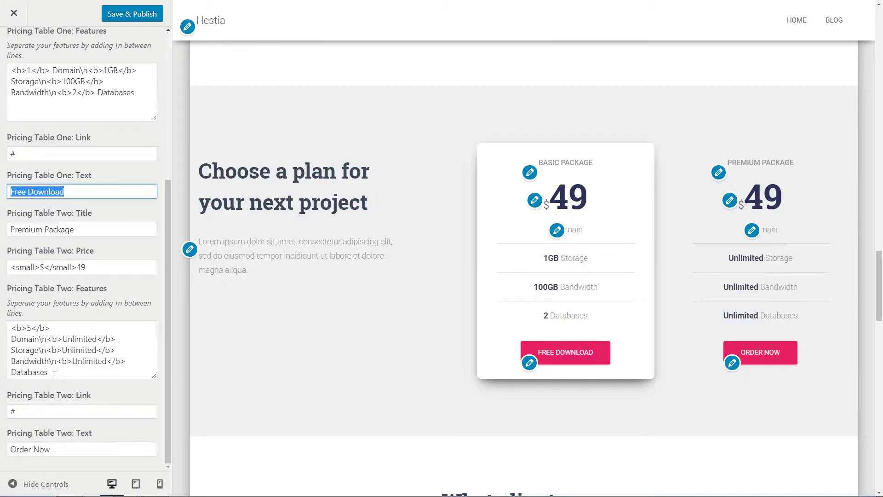
scroll(104, 369, up, 5)
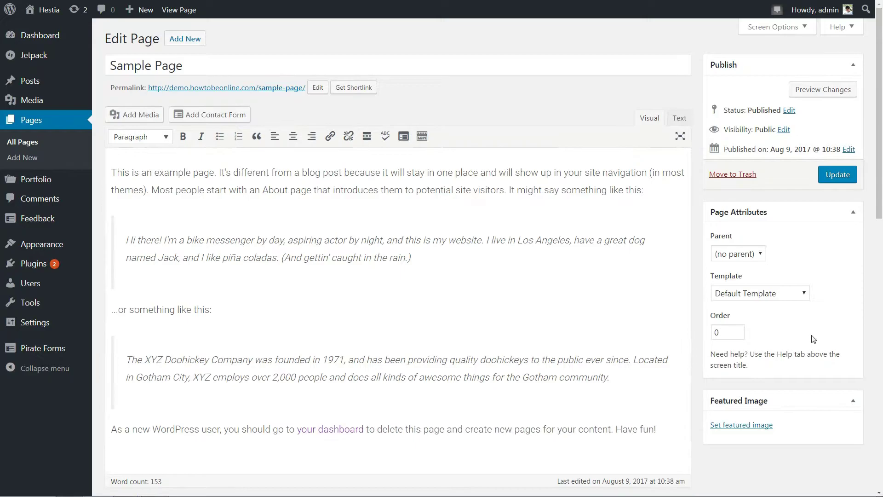
Set the Sample Page's template to Page Builder Full Width instead of Page Builder Blank
click(806, 293)
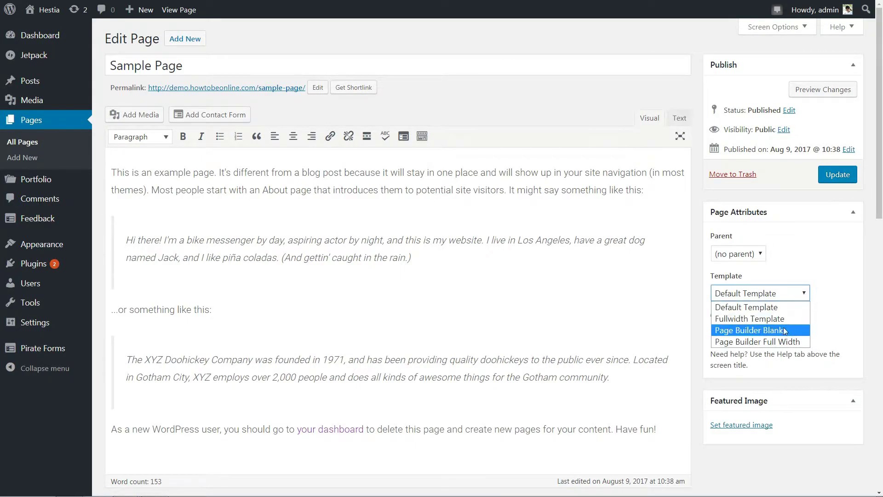
click(781, 331)
click(782, 293)
click(764, 347)
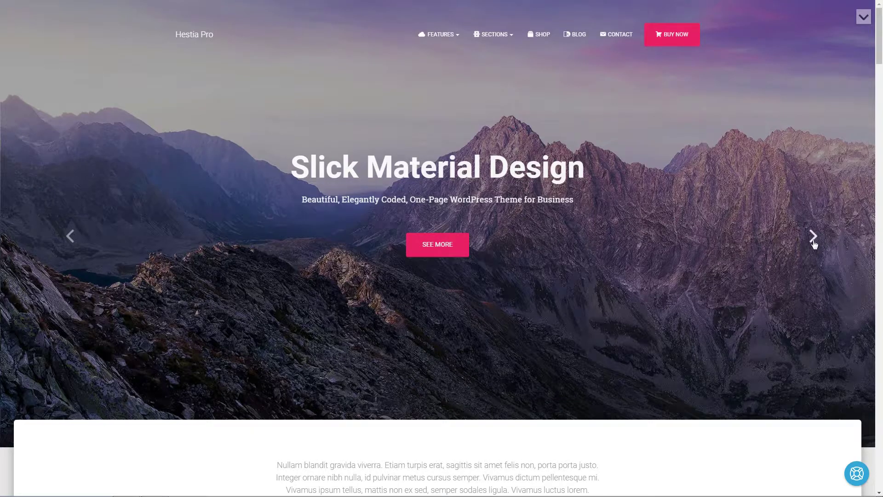
click(813, 237)
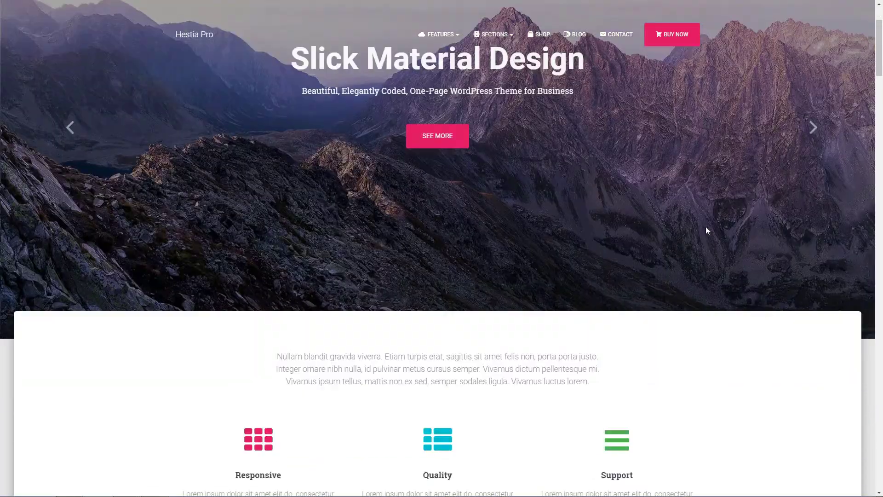
Browse the demo shop and sort its products by popularity
scroll(706, 226, down, 15)
scroll(707, 231, down, 8)
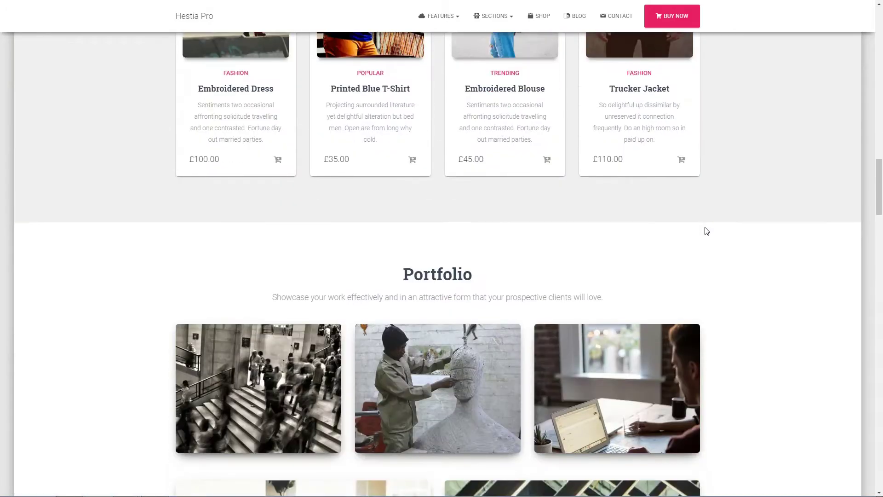
scroll(707, 231, up, 5)
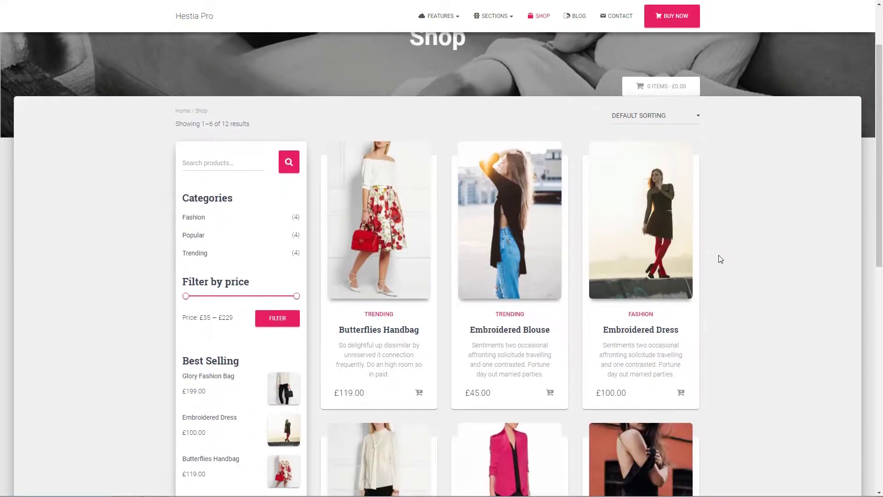
scroll(720, 259, down, 2)
scroll(718, 256, up, 4)
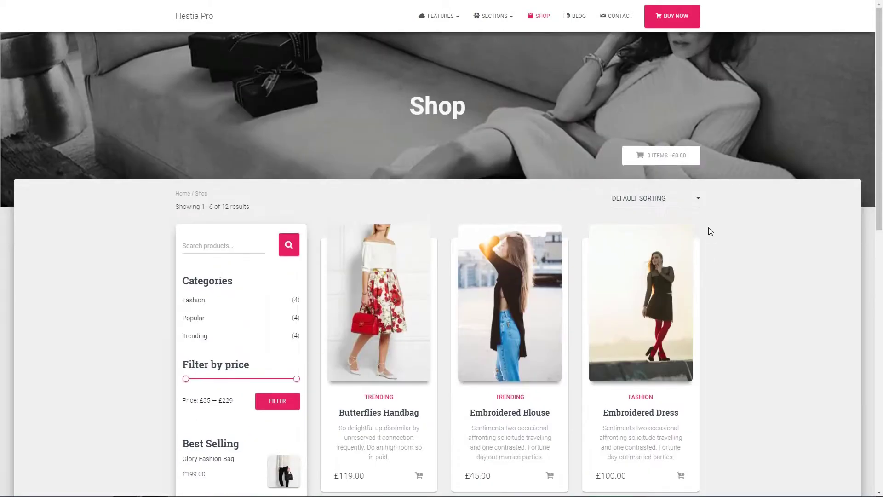
click(696, 200)
click(683, 220)
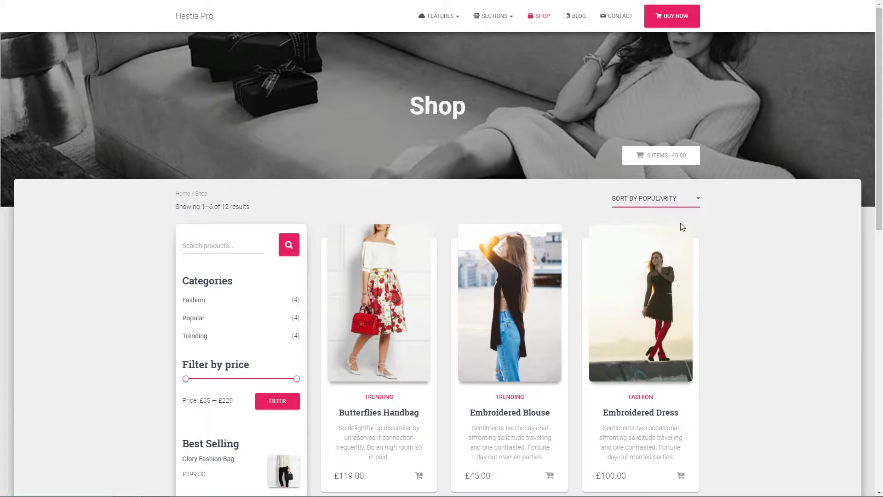
scroll(322, 299, down, 2)
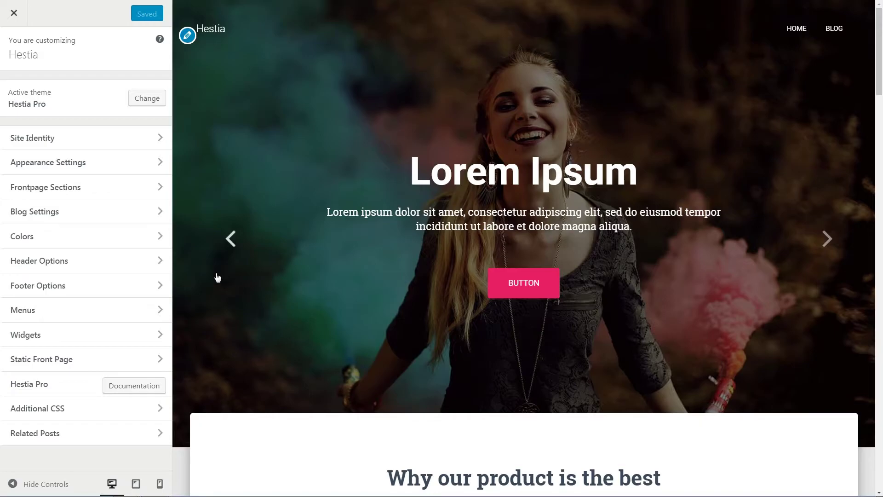
Enable the top bar under Header Options > Top Bar
click(155, 260)
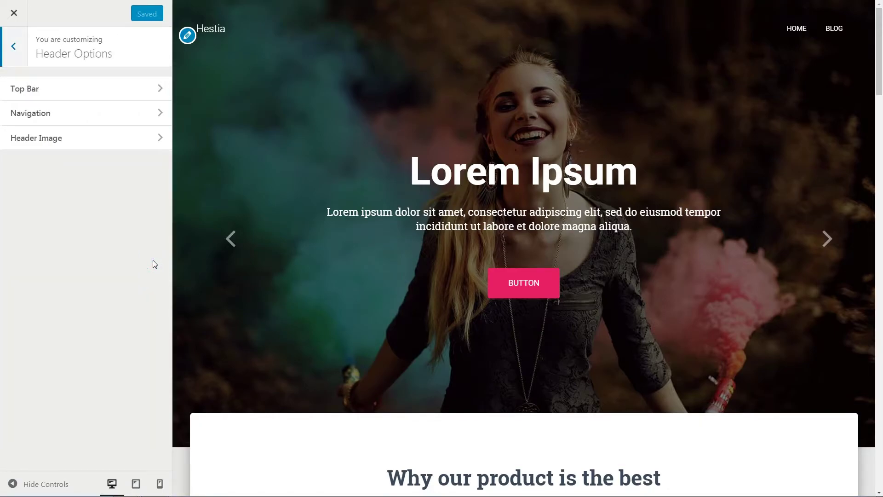
click(164, 88)
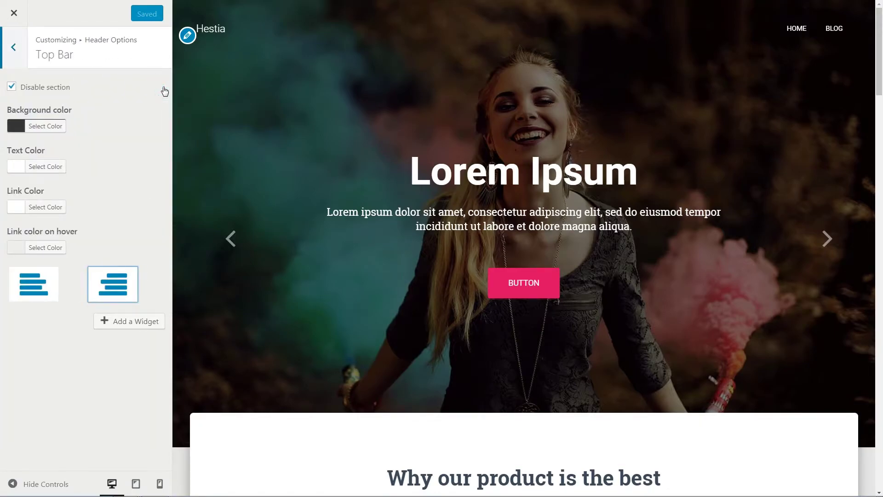
click(11, 86)
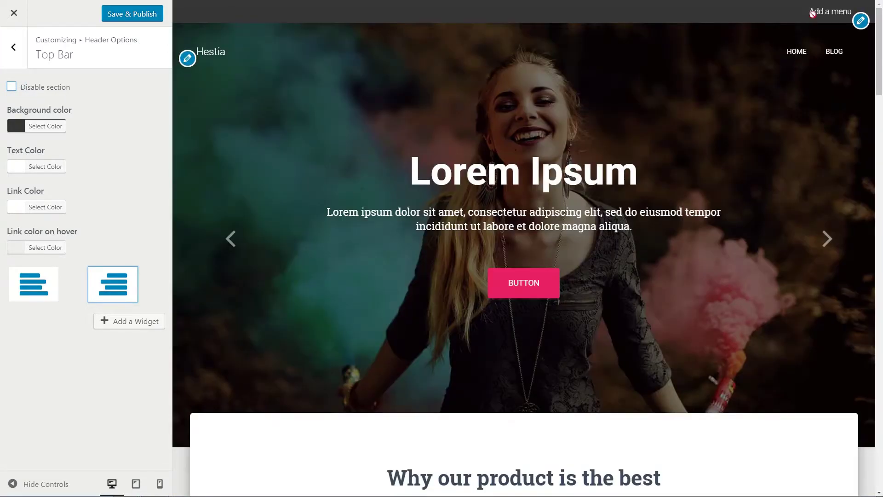
Inspect the top bar's background, text, link and link-hover colours, then choose the left-aligned layout
click(36, 127)
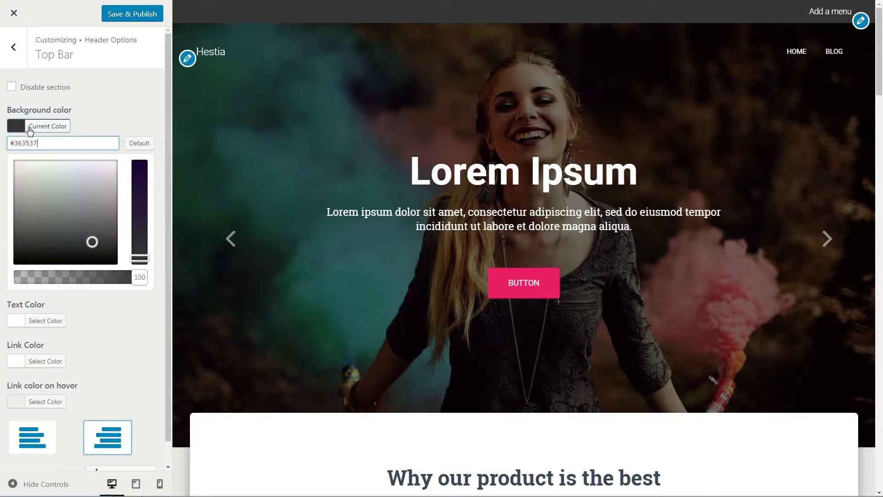
click(36, 128)
click(36, 166)
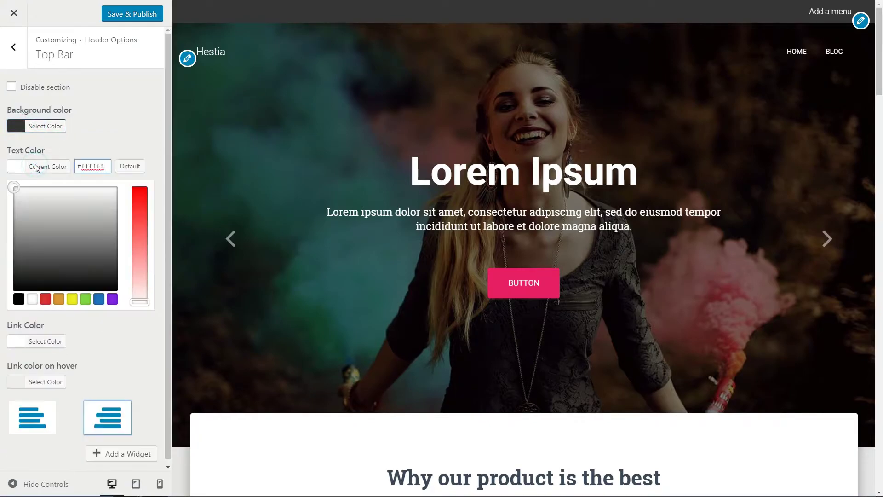
click(37, 168)
click(40, 207)
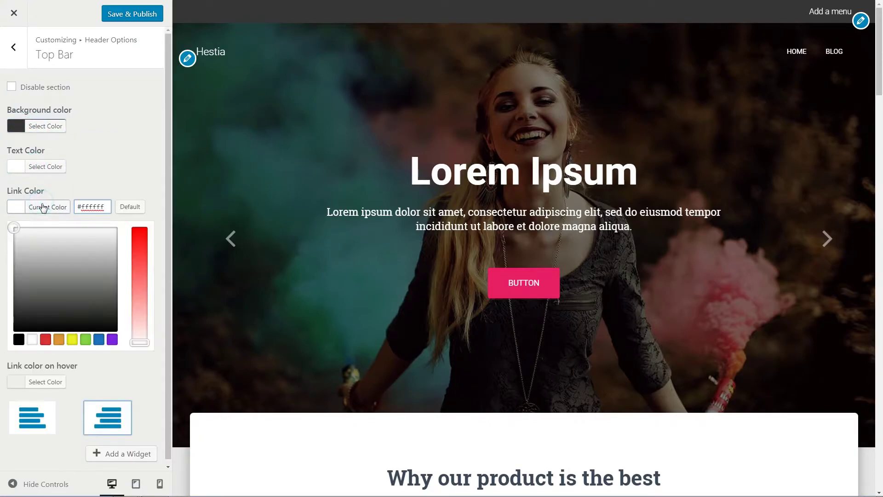
click(42, 207)
click(40, 244)
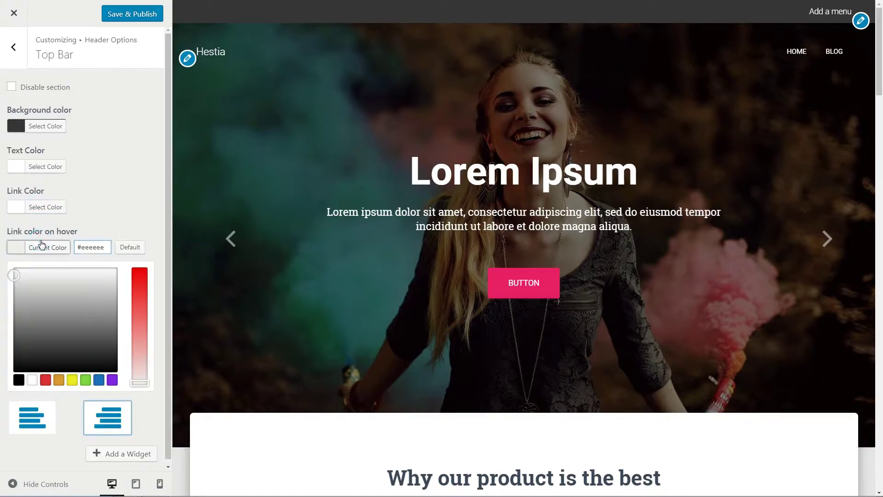
click(41, 242)
click(32, 286)
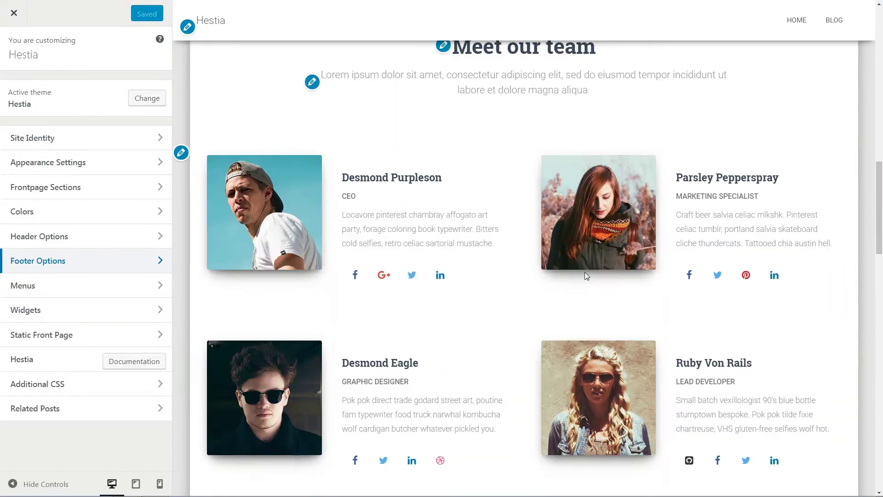
scroll(586, 276, down, 10)
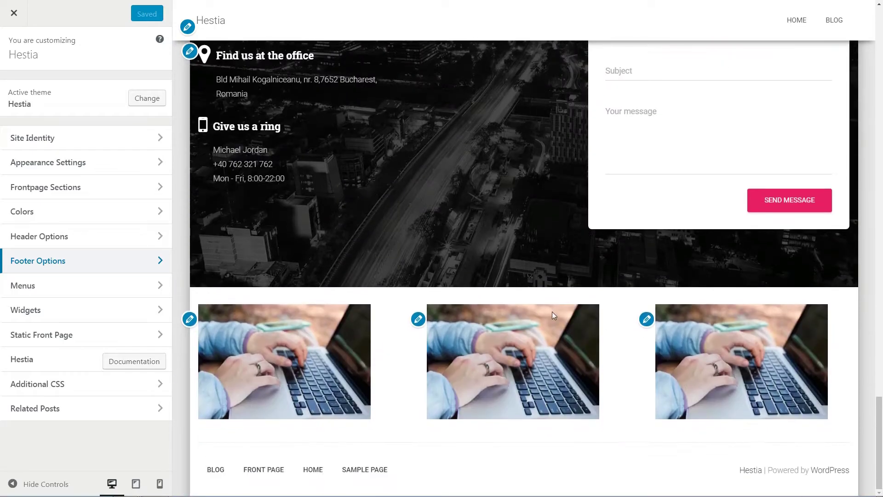
Tick Enable Alternative Footer Style, Save & Publish, and close the Customizer to Themes
click(160, 259)
click(12, 87)
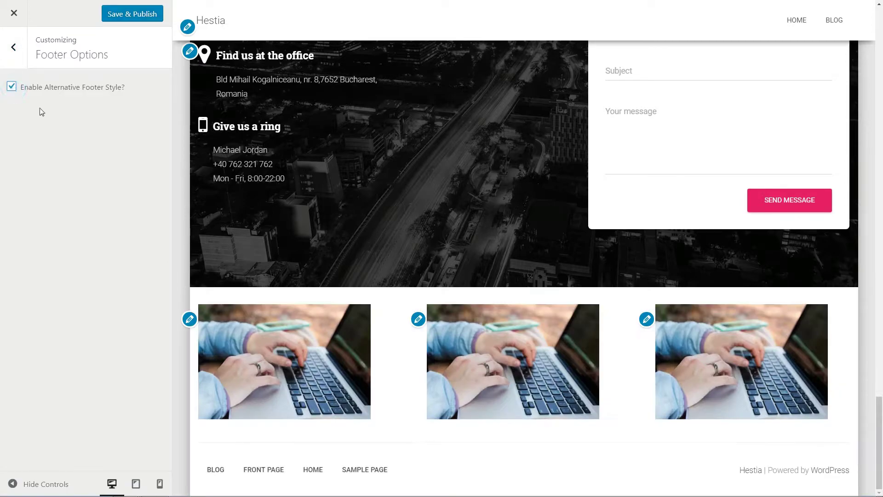
click(133, 15)
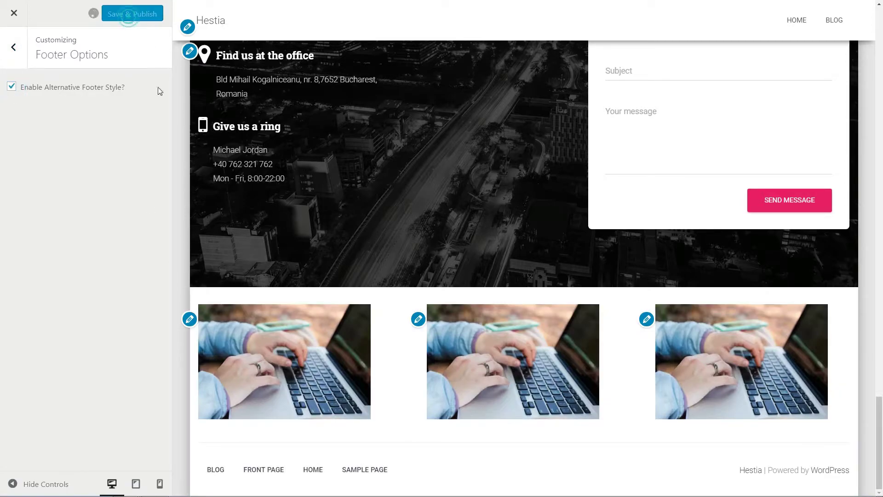
click(14, 18)
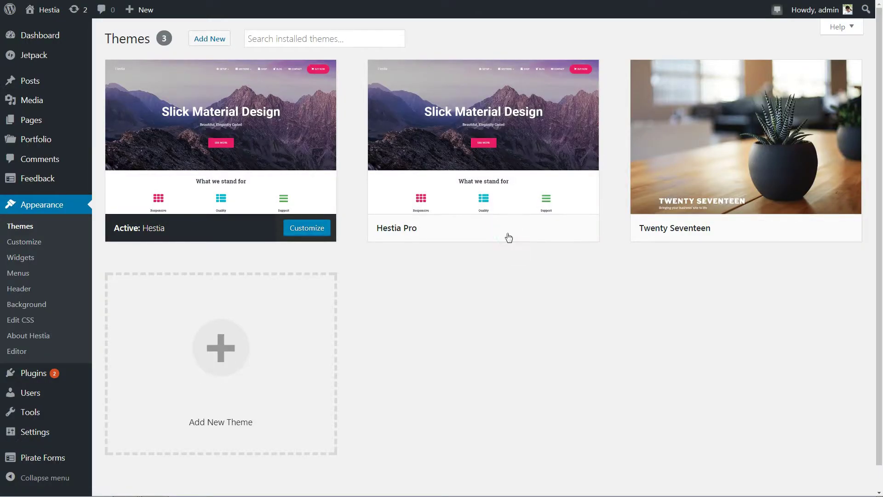
Activate the Hestia Pro theme and open Footer Options in the Customizer
click(529, 228)
click(24, 242)
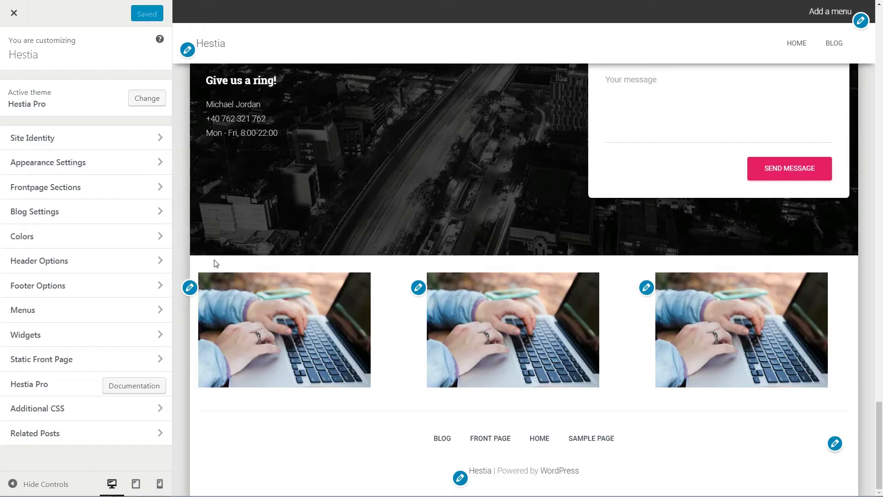
click(157, 286)
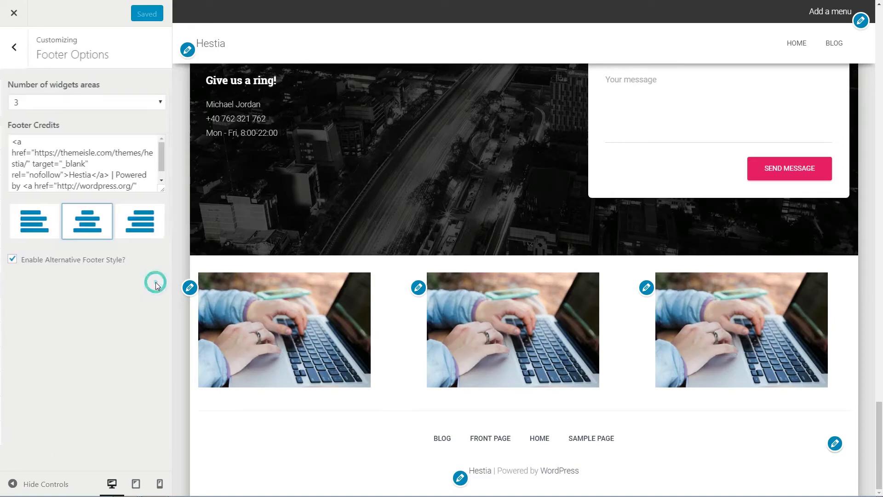
Try the footer with 1 widget area, then restore 3 widget areas
click(160, 103)
click(164, 115)
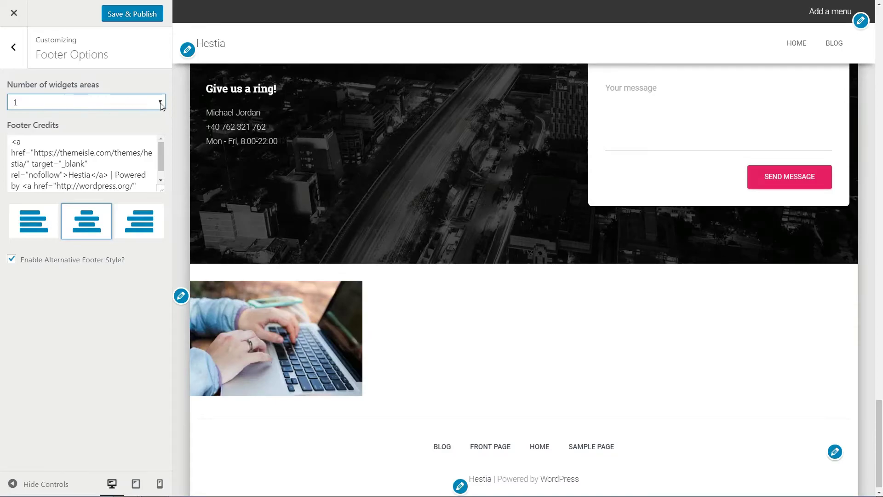
click(159, 102)
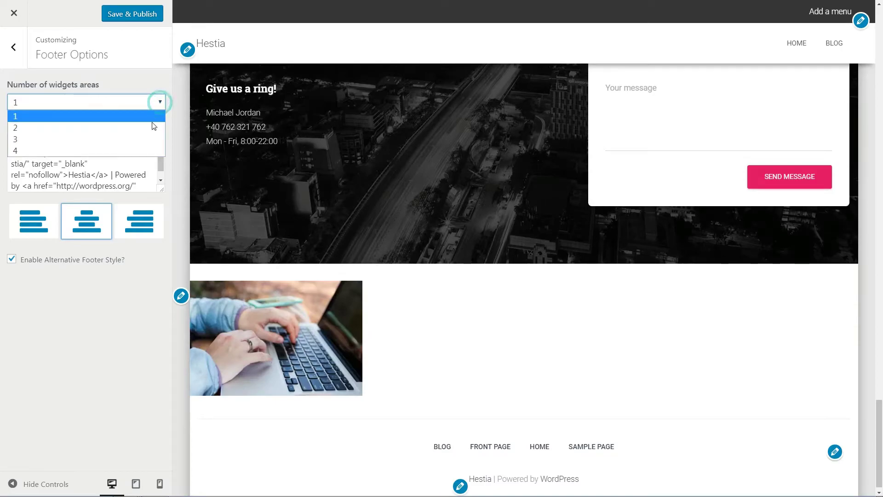
click(147, 139)
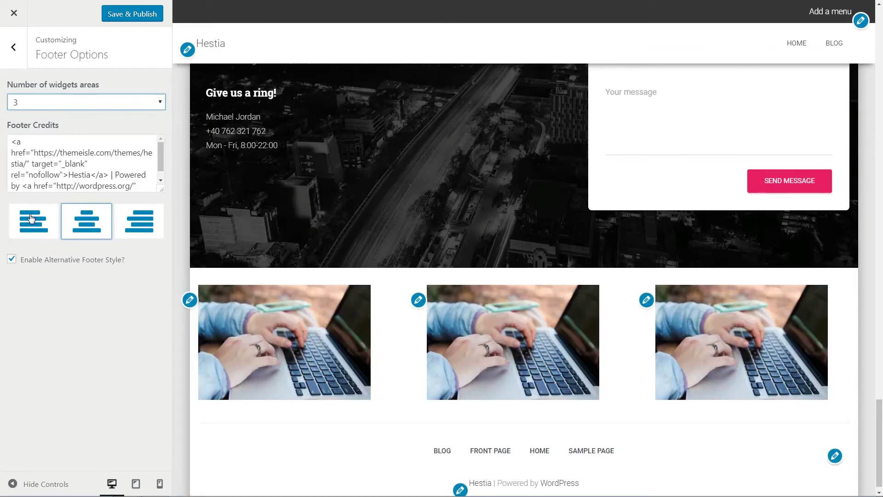
Switch the footer alignment from left through centre to right
click(32, 218)
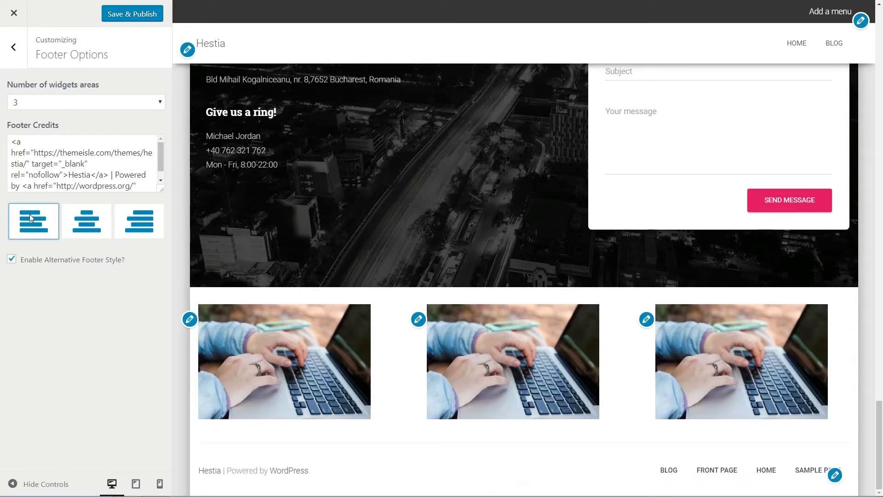
click(89, 229)
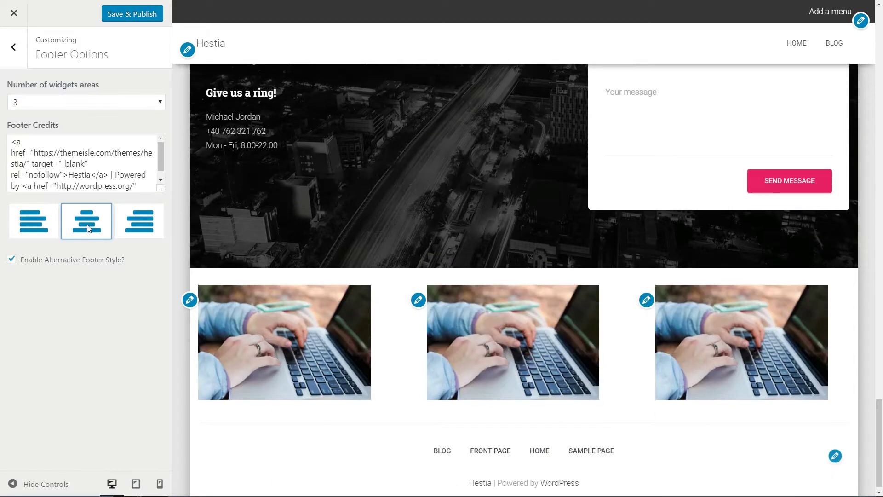
click(142, 231)
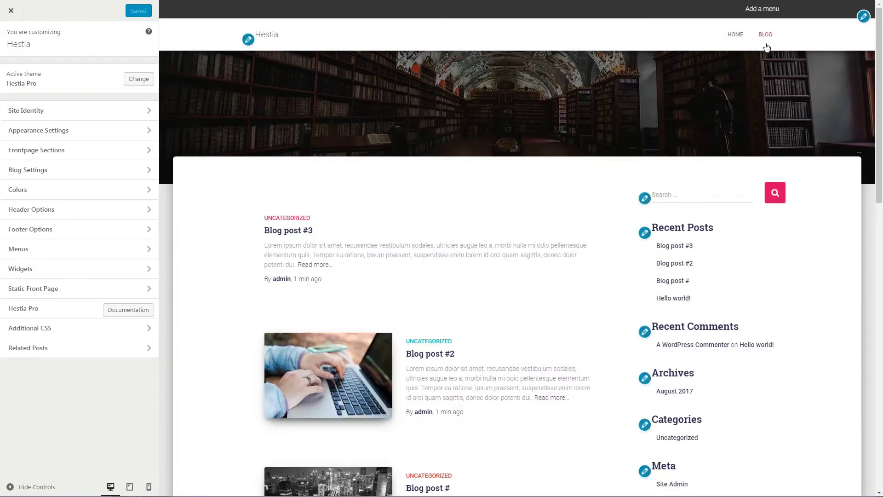
Select two team members in Blog Settings > Authors Section to feature as blog authors
scroll(637, 245, down, 6)
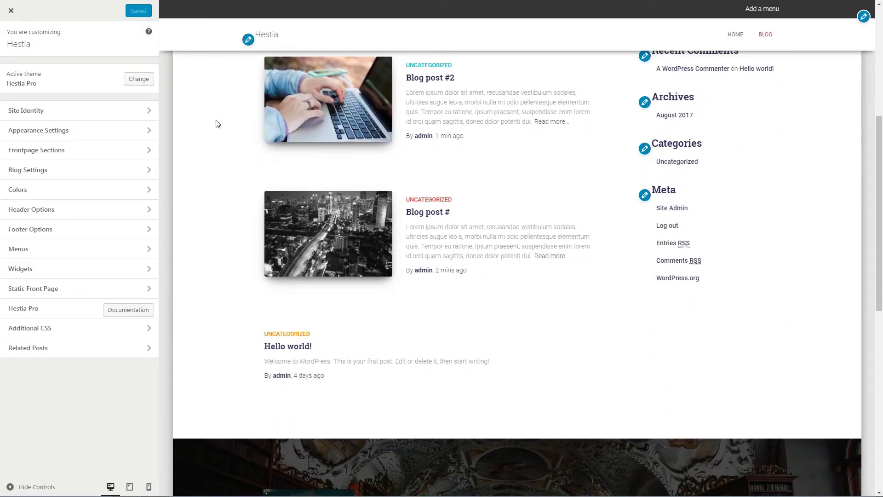
click(147, 169)
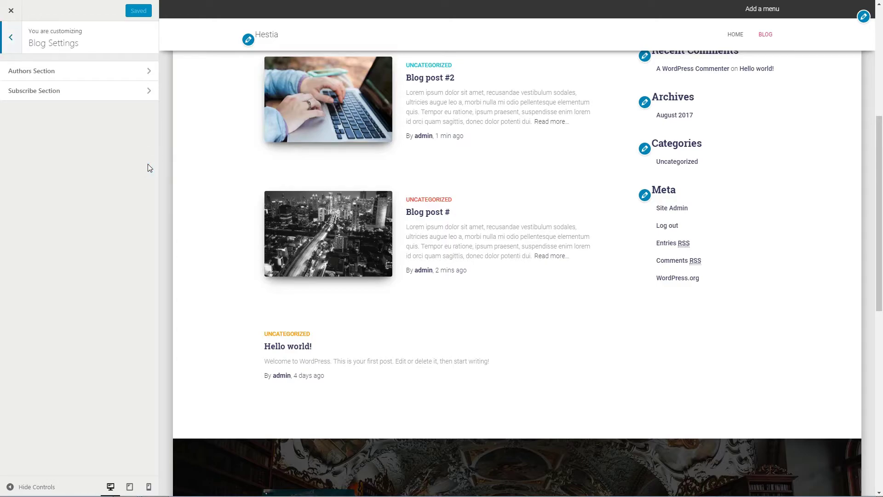
click(149, 77)
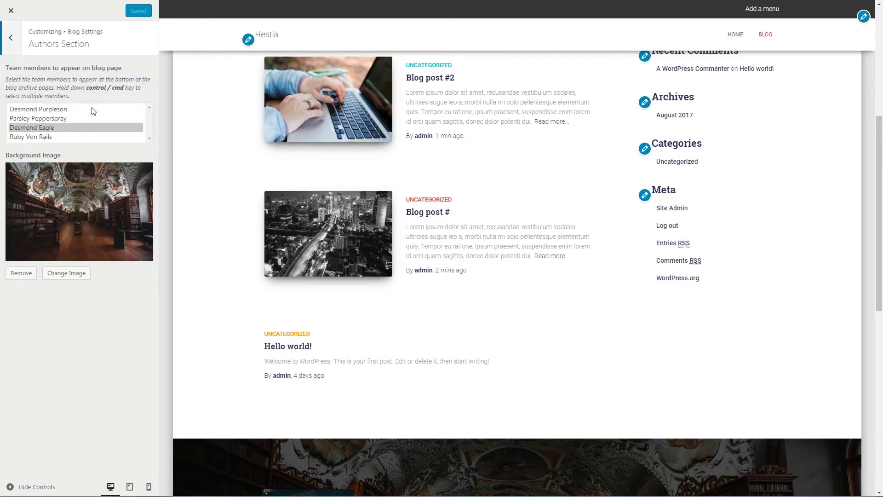
click(48, 129)
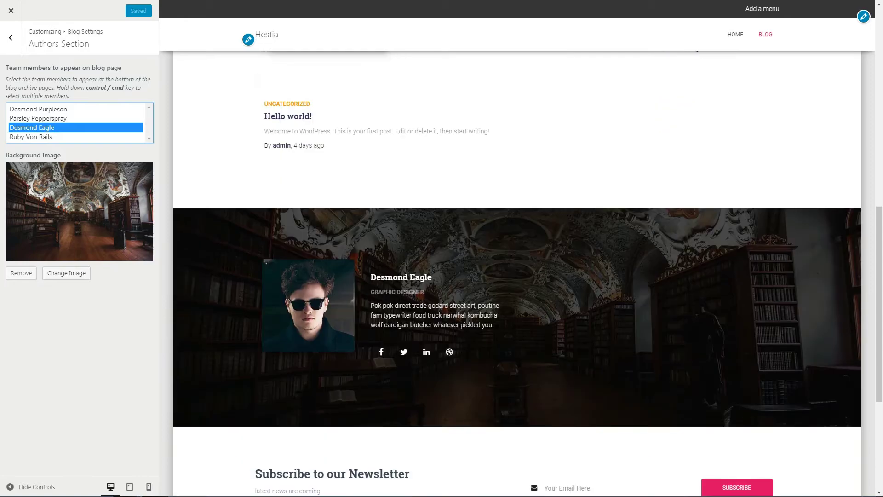
ctrl+click(51, 121)
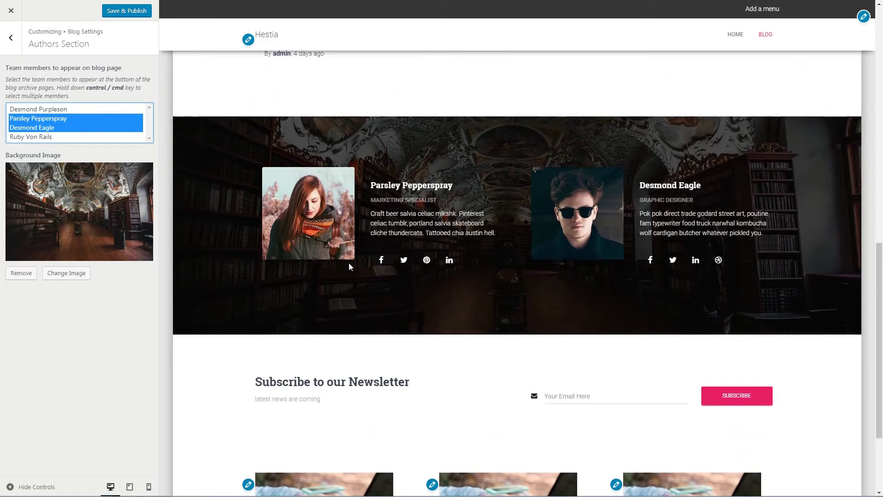
scroll(348, 263, up, 1)
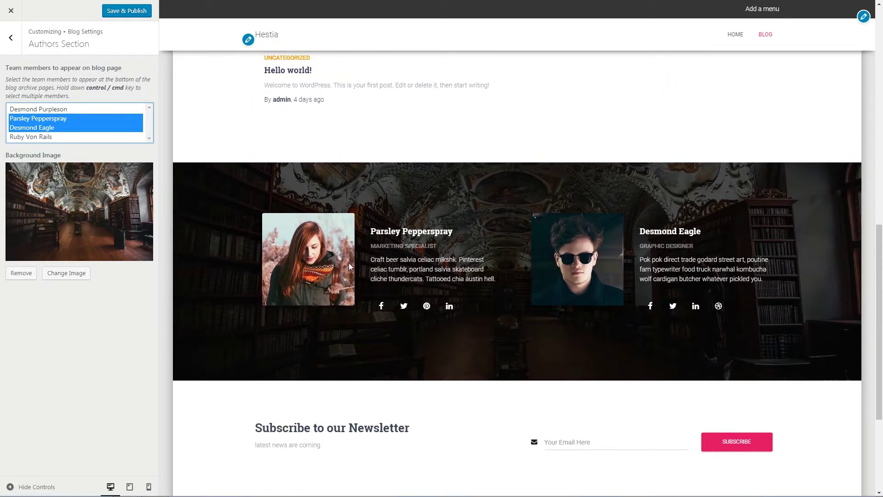
Review the Subscribe Section's title, subtitle, help text and subscription form code
click(10, 42)
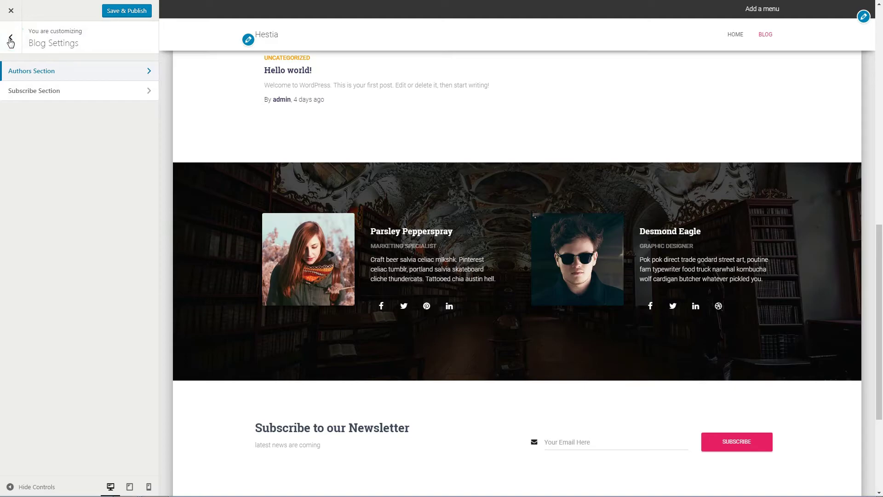
click(148, 91)
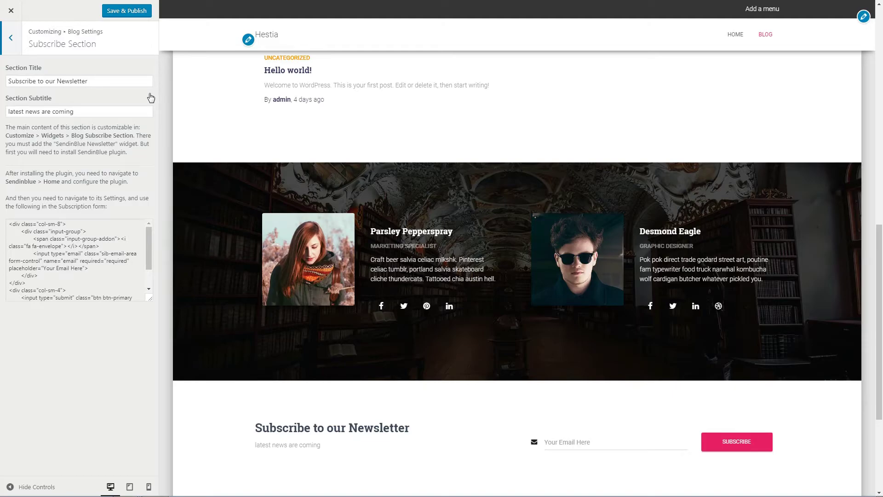
triple_click(94, 81)
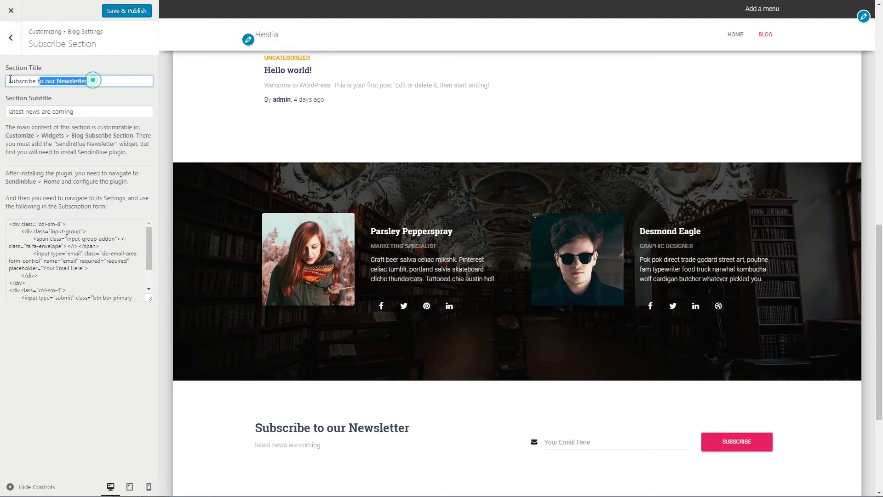
triple_click(82, 112)
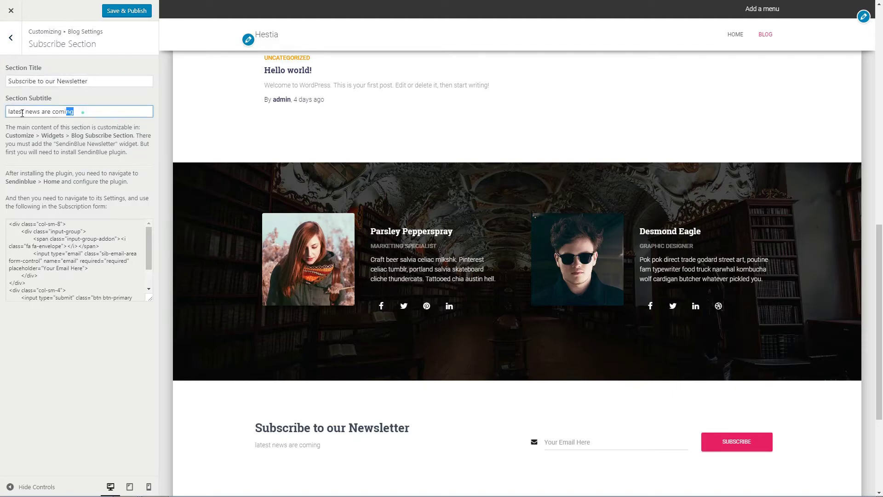
click(591, 446)
drag(7, 125, 123, 213)
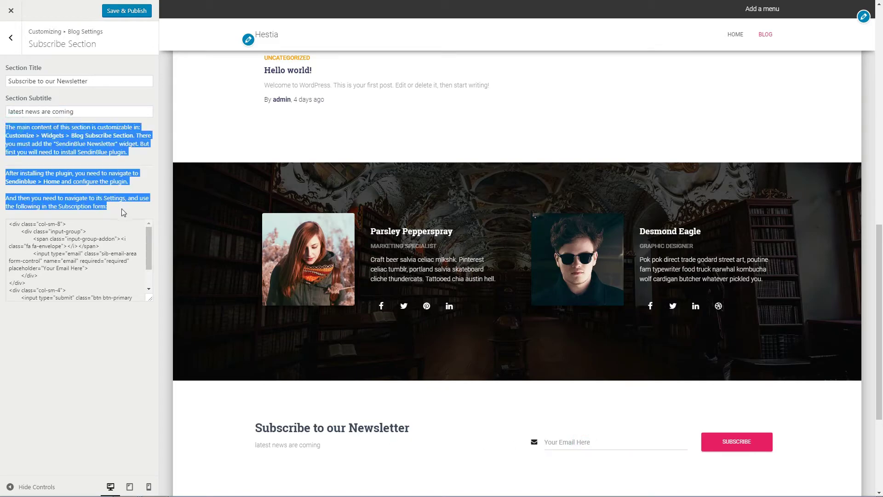
click(123, 208)
drag(9, 224, 105, 209)
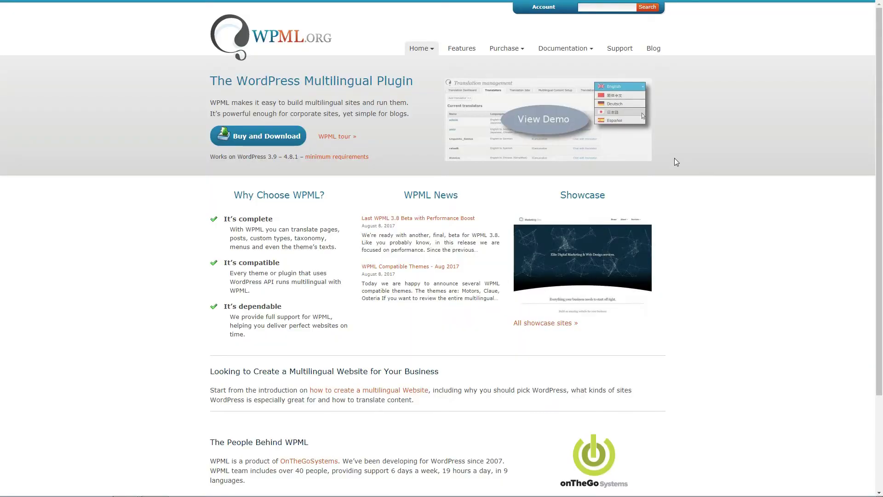
Play the WPML demo video on wpml.org
click(565, 127)
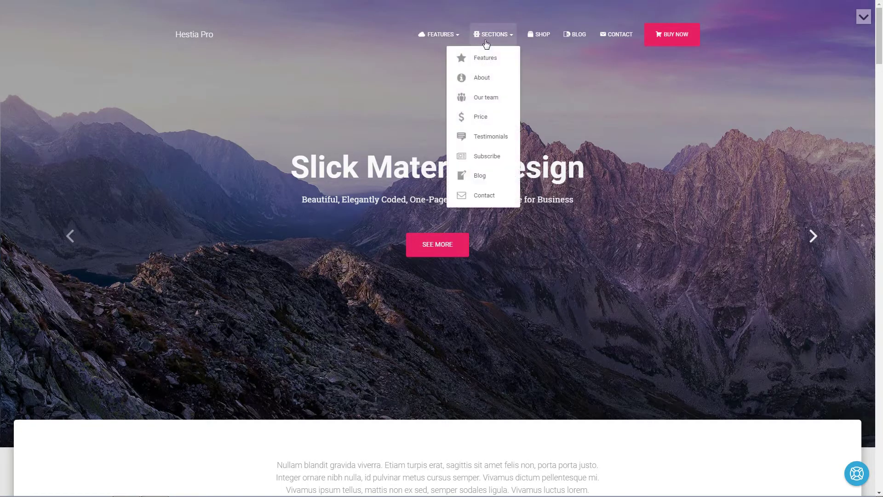
Jump to the Price section of the Hestia Pro demo front page
click(500, 119)
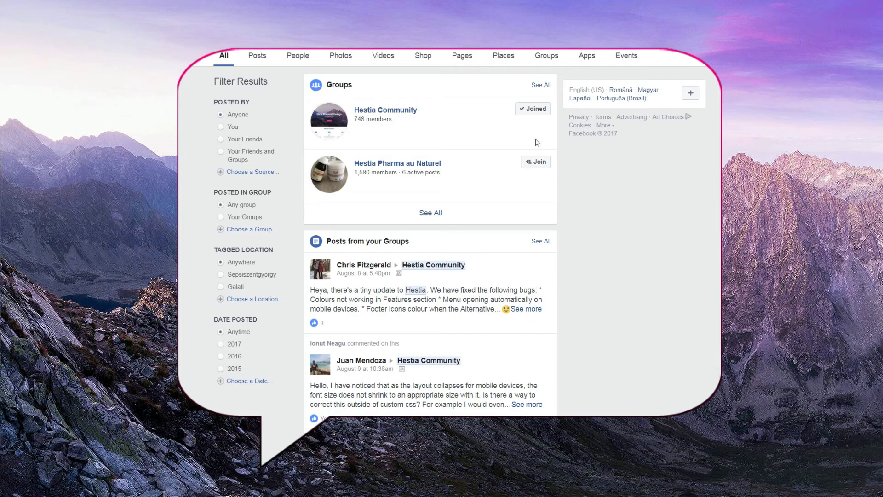
Open the Hestia Community Facebook group and browse its feed
click(389, 109)
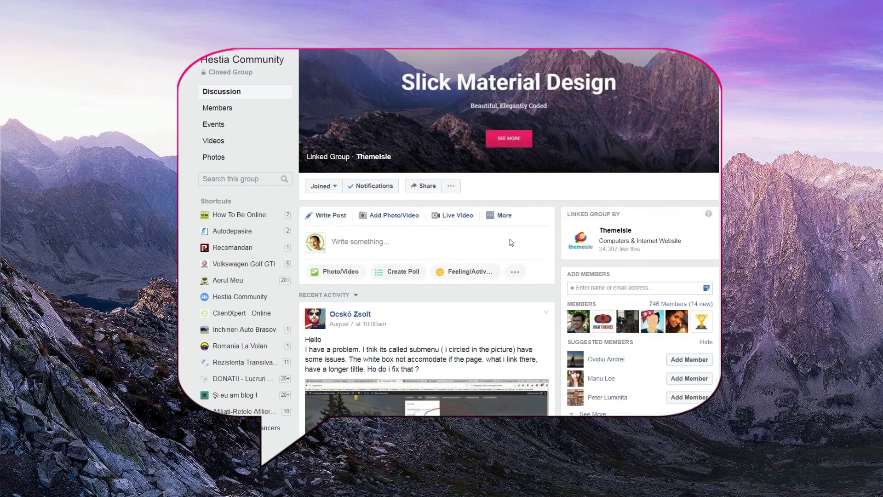
scroll(510, 240, down, 8)
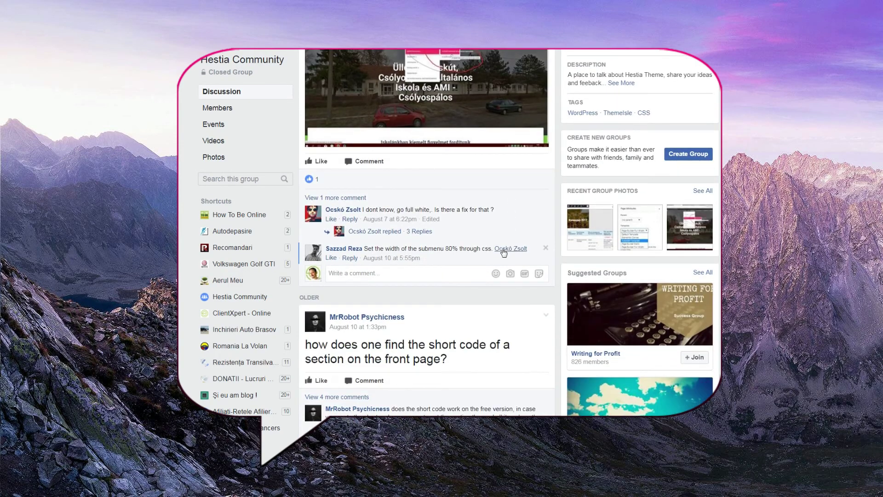
scroll(456, 320, down, 7)
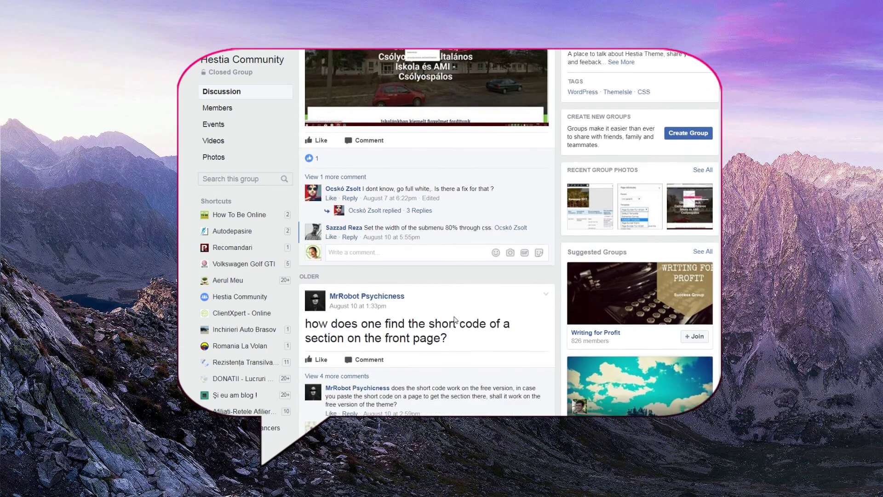
scroll(455, 319, down, 1)
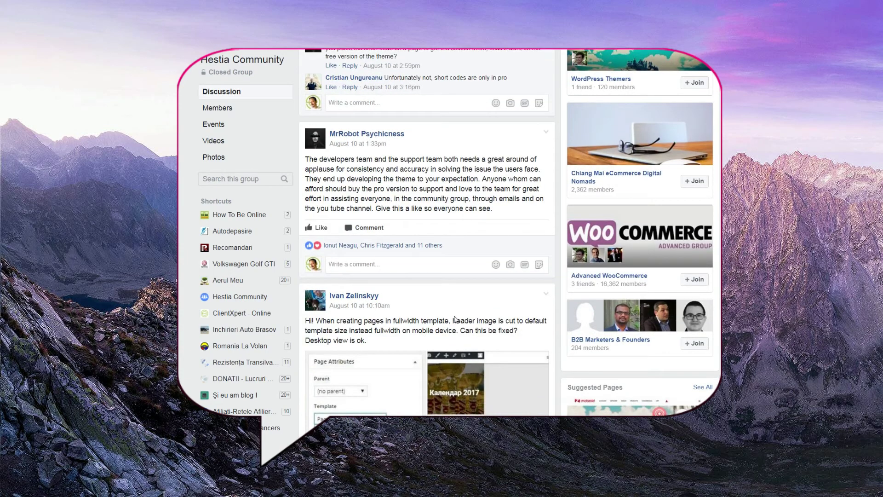
scroll(454, 318, down, 7)
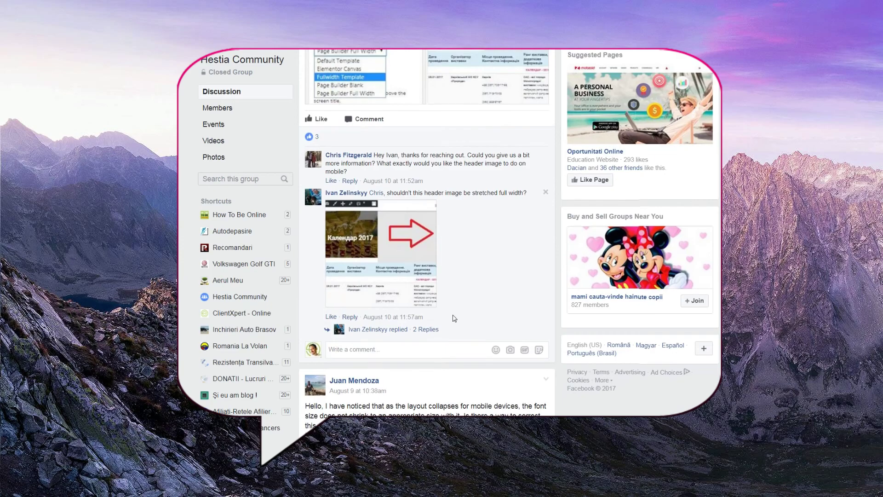
scroll(453, 315, up, 12)
scroll(453, 315, up, 10)
Look through the group's Videos and Photos, then browse the Discussion feed
click(257, 142)
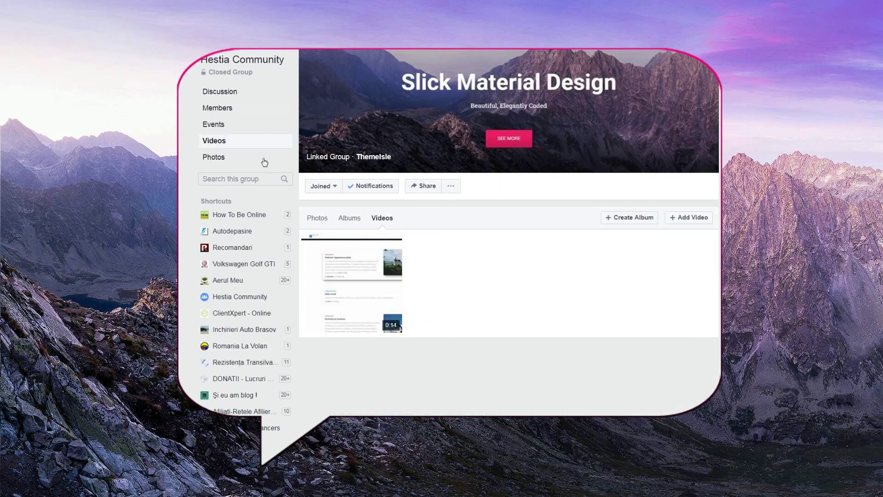
click(214, 157)
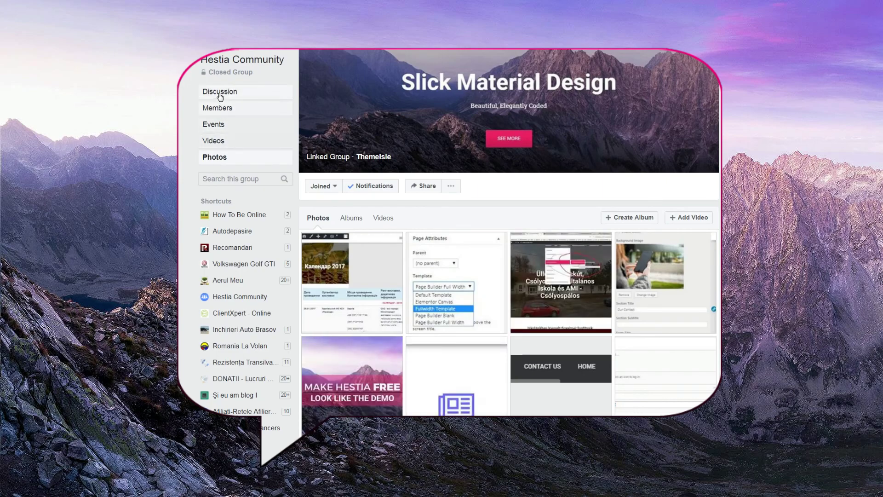
click(218, 93)
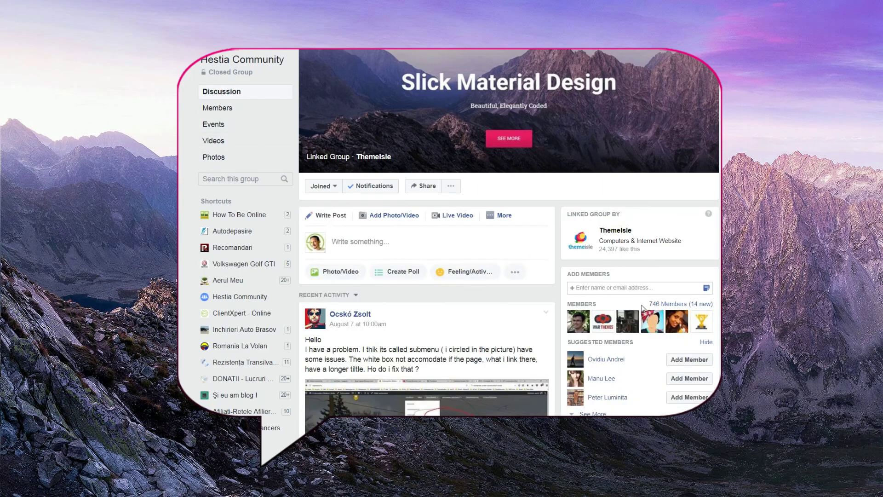
scroll(643, 307, down, 15)
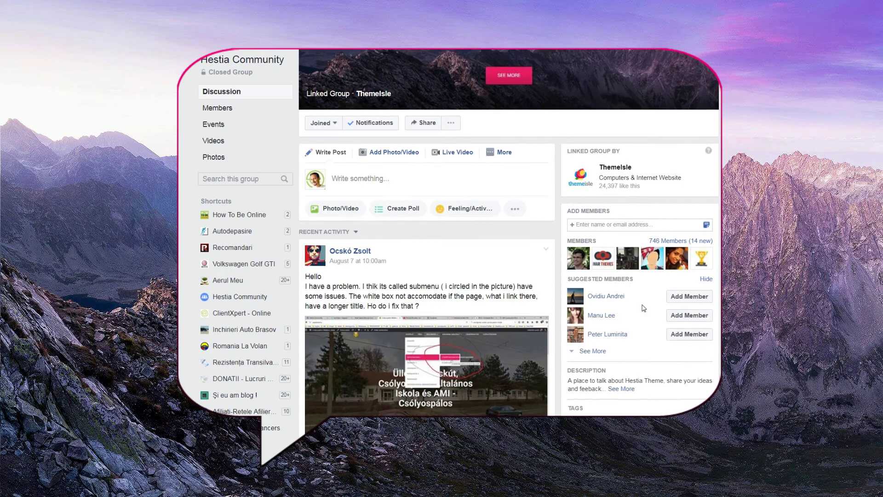
scroll(643, 307, down, 4)
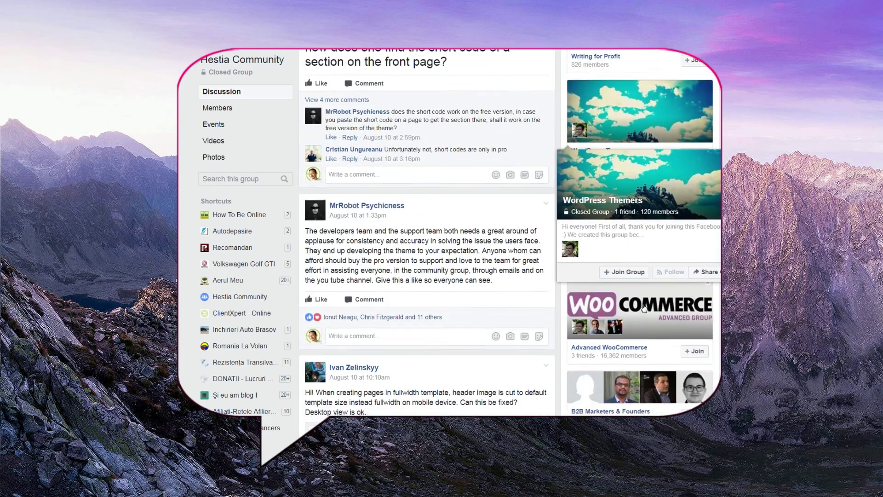
scroll(642, 299, up, 5)
scroll(642, 299, up, 15)
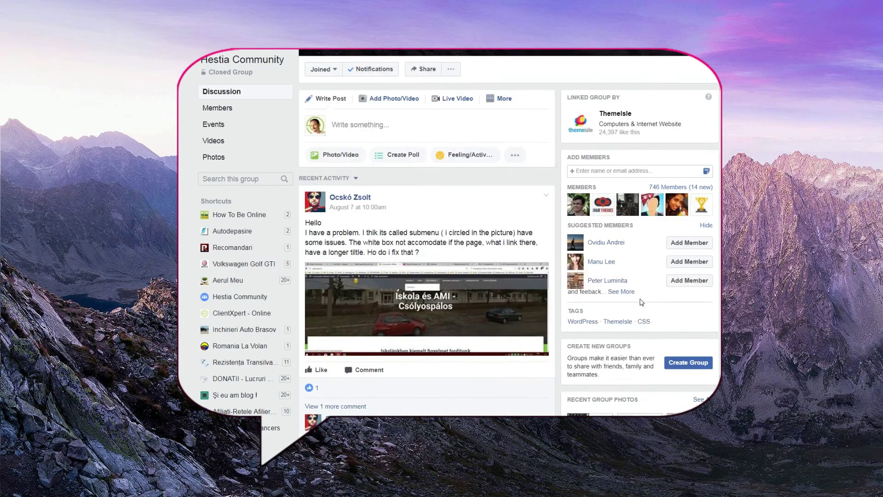